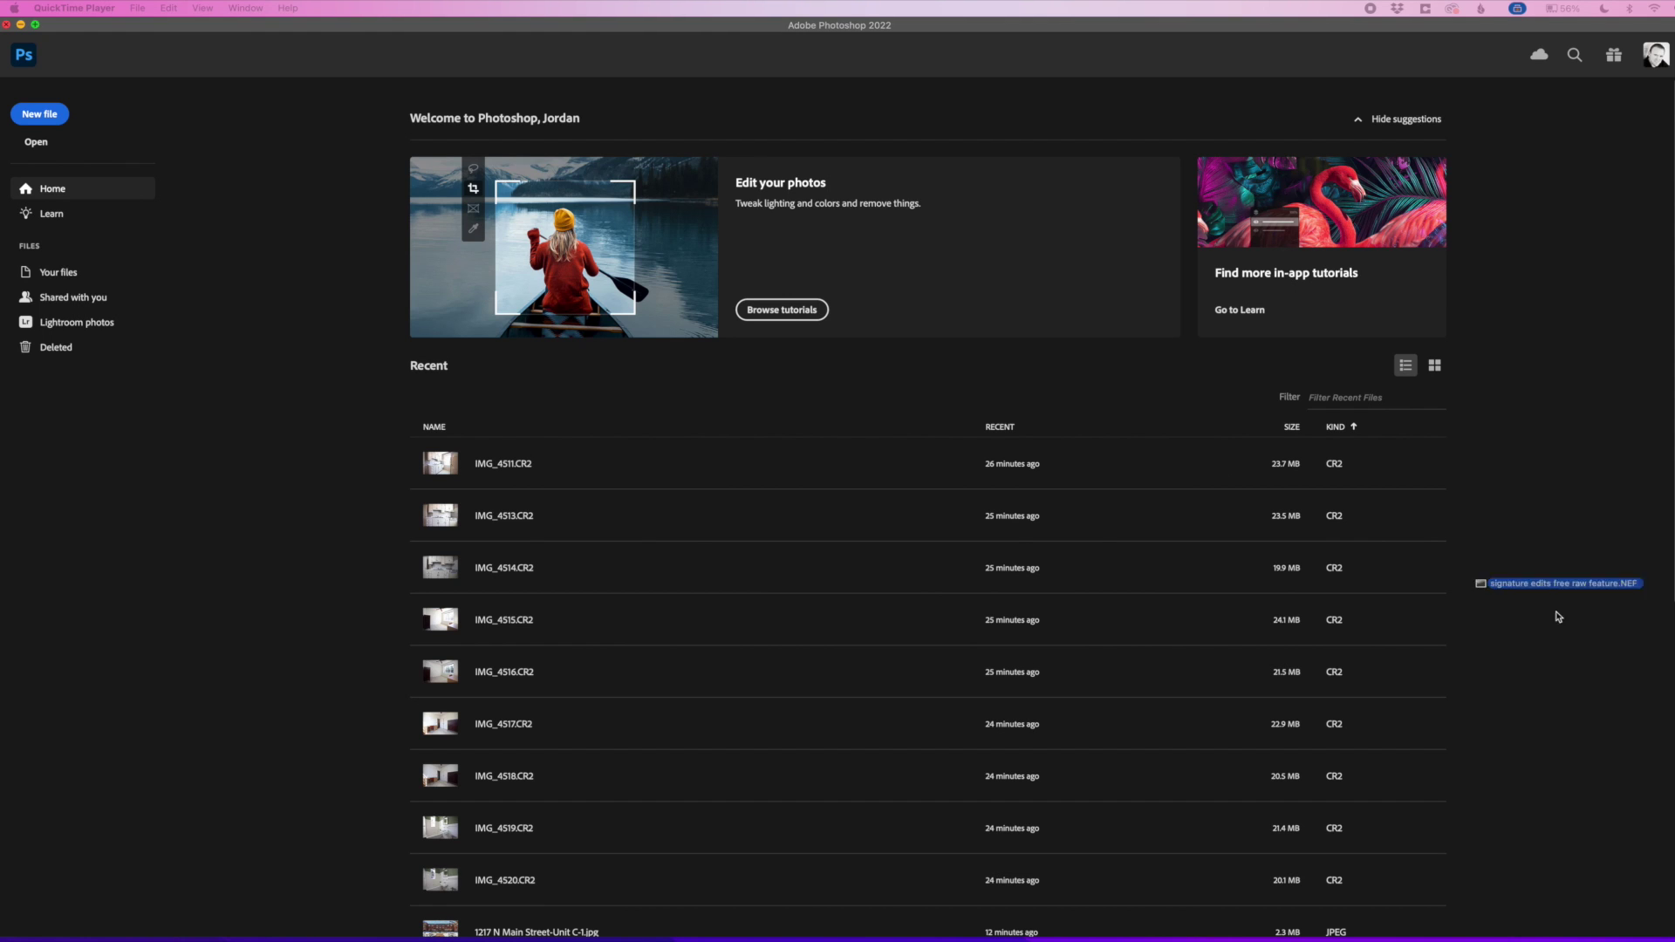
# - Open the misty mountain NEF as a Photoshop document and launch Filter > Camera Raw Filter on it
pyautogui.click(752, 932)
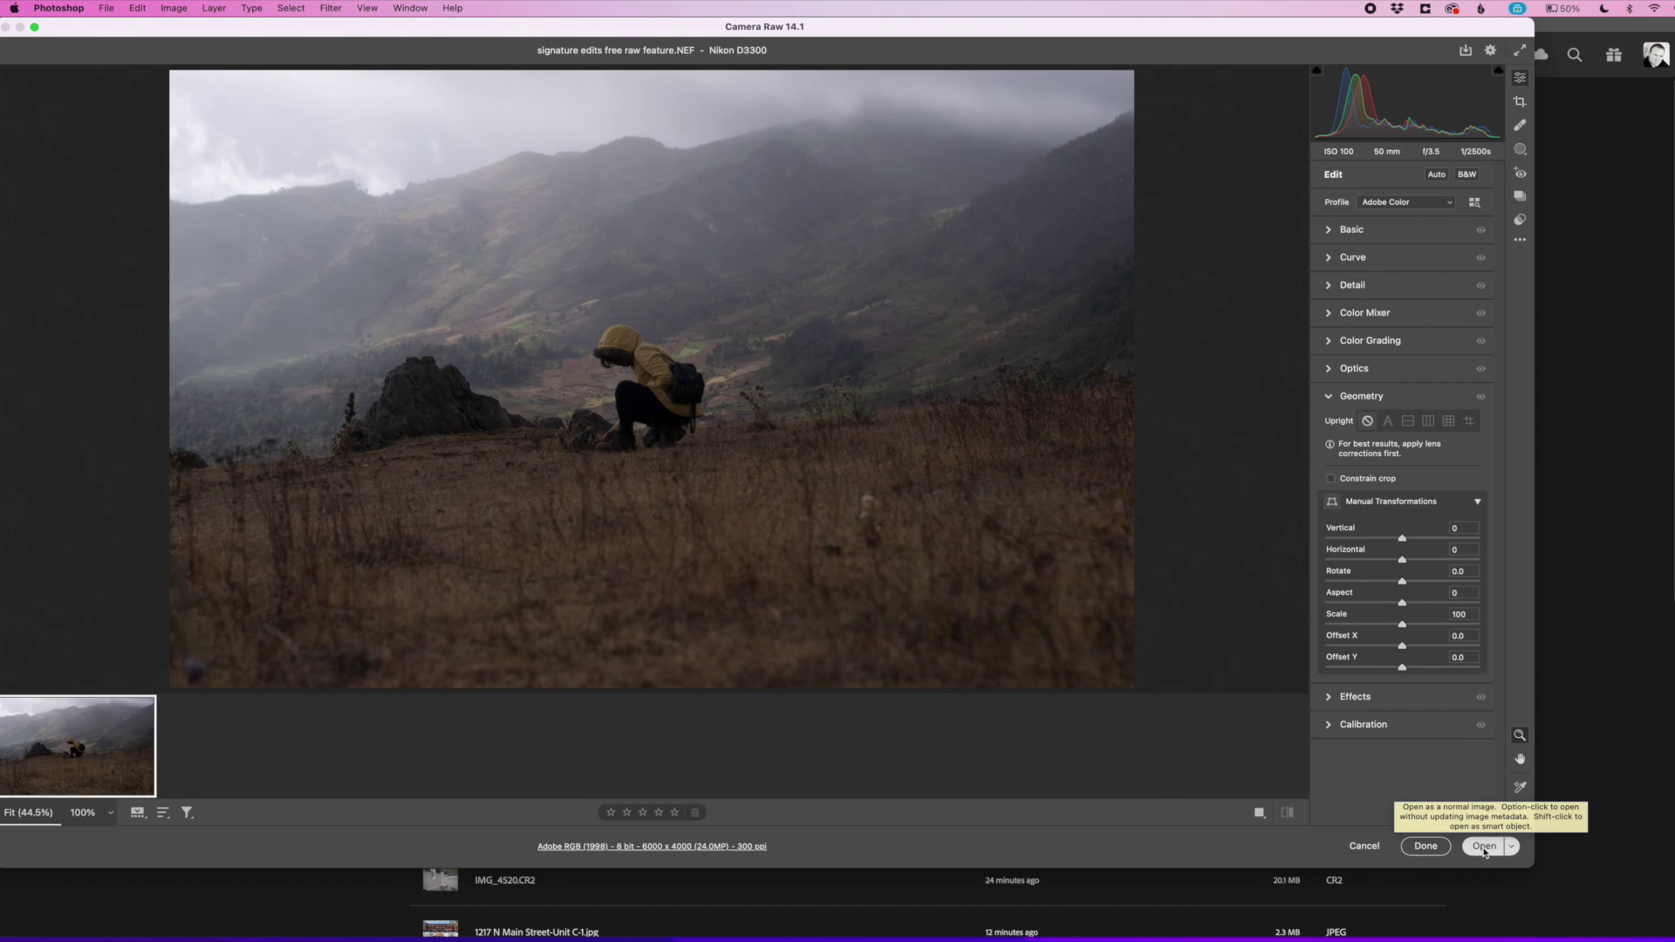
pyautogui.click(1484, 847)
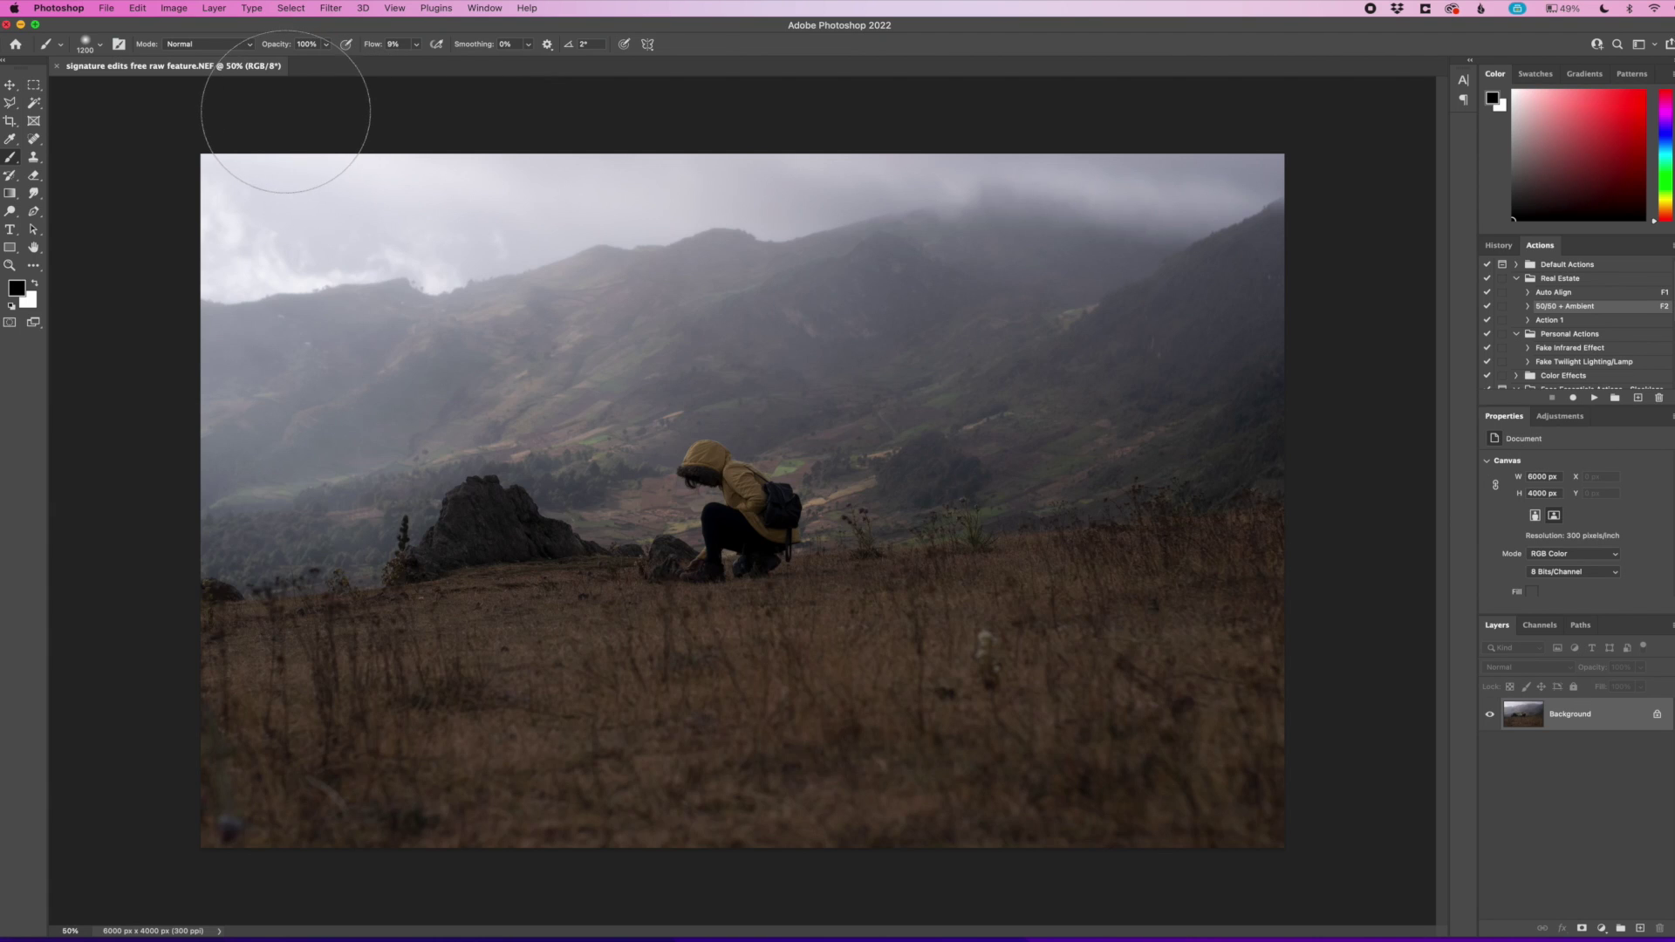
pyautogui.click(328, 9)
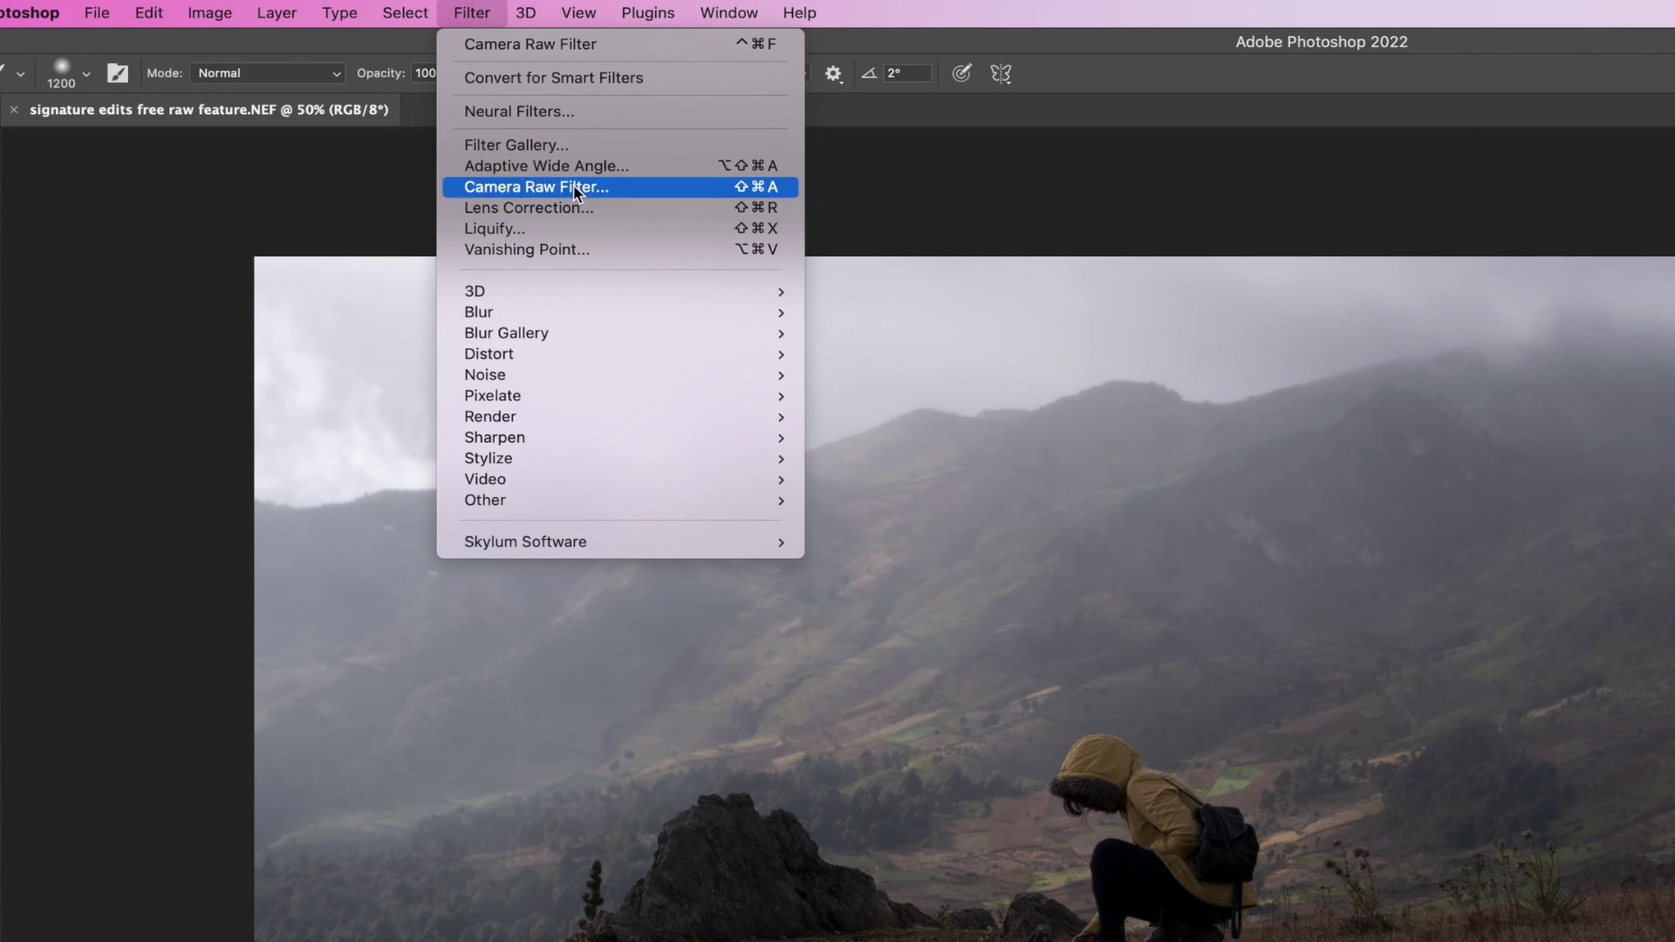
pyautogui.click(573, 187)
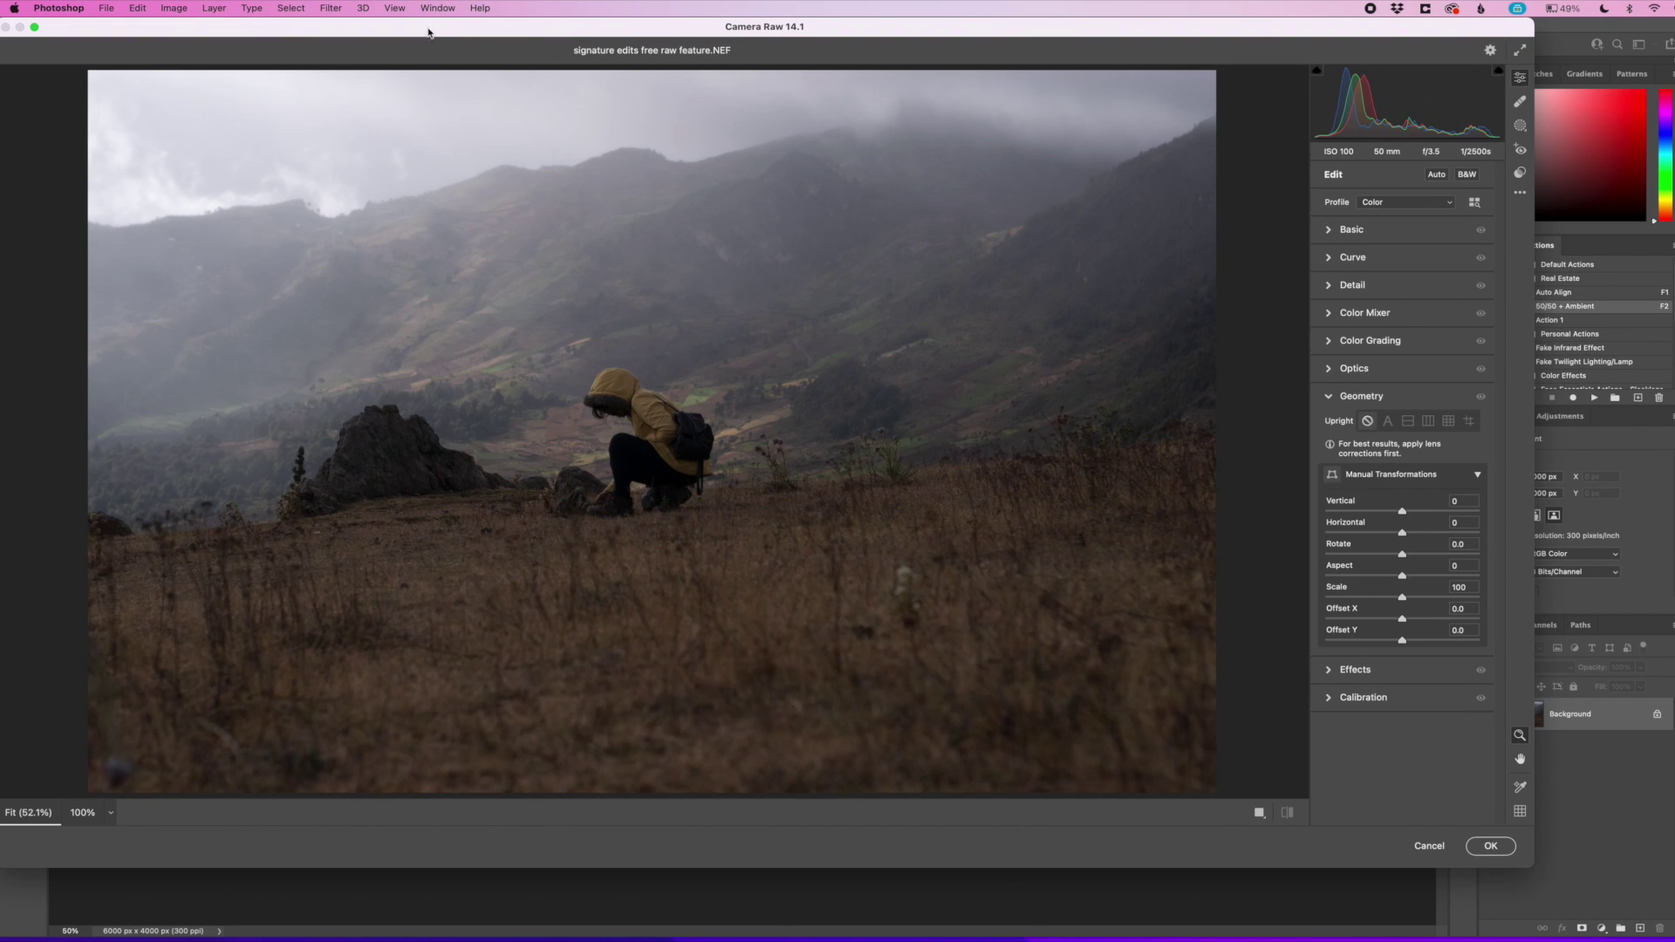
# - Alt-click Camera Raw's More image settings menu to reveal the Create Profile option
pyautogui.moveTo(429, 32); pyautogui.dragTo(427, 83)
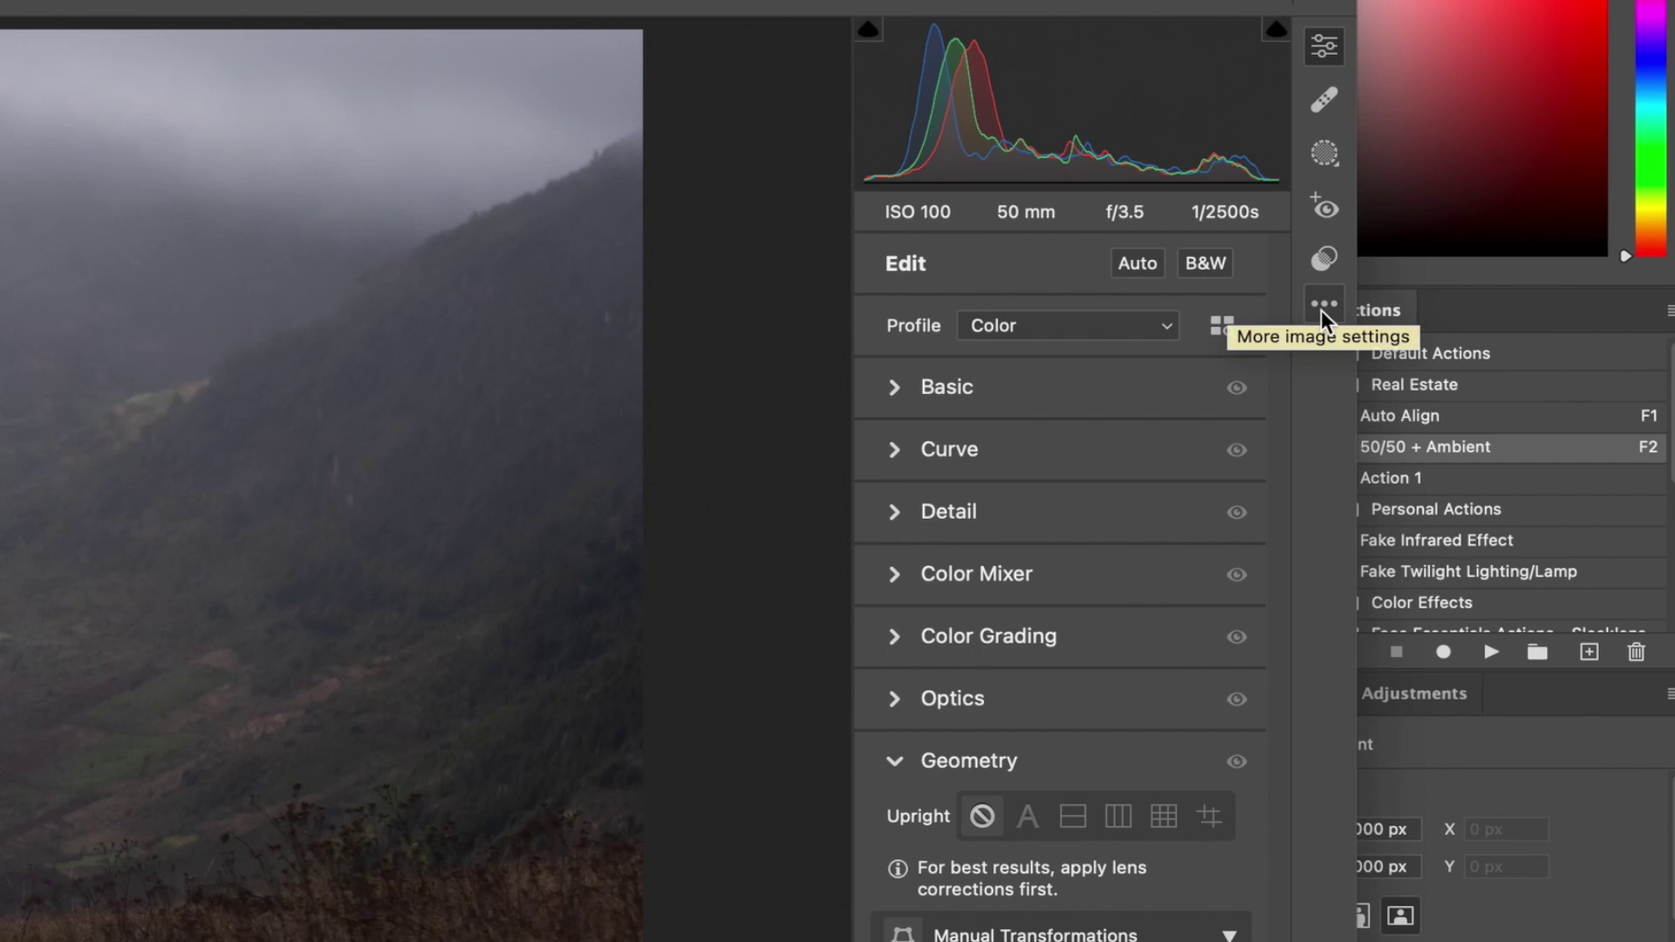
pyautogui.click(1519, 247)
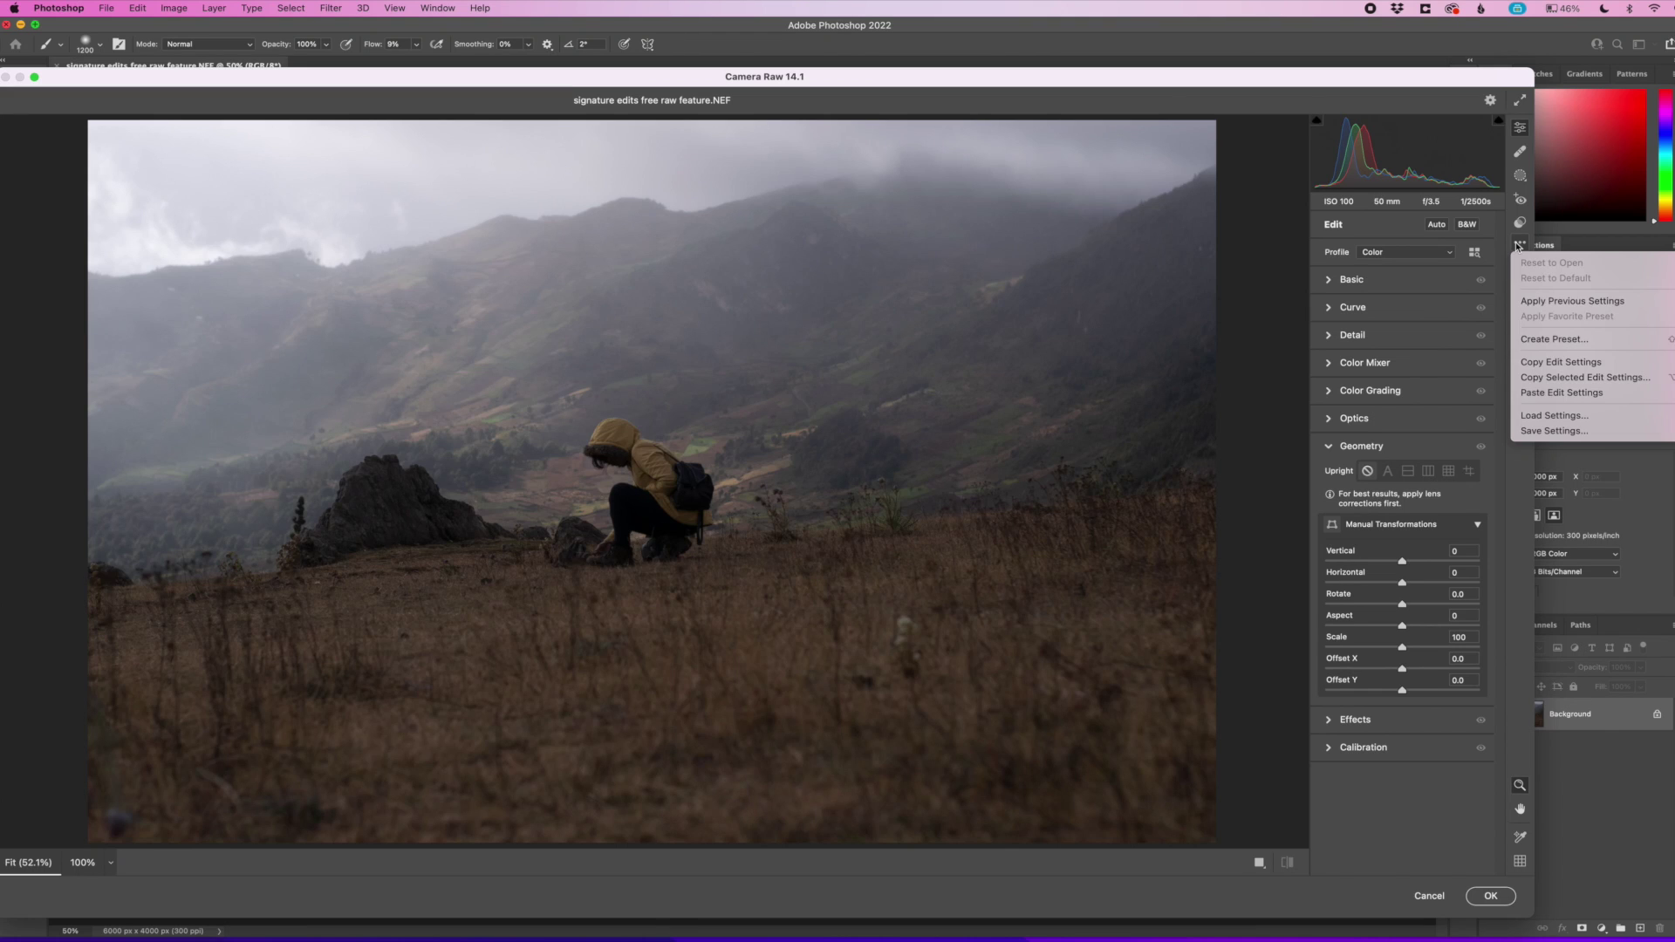
pyautogui.click(1518, 247)
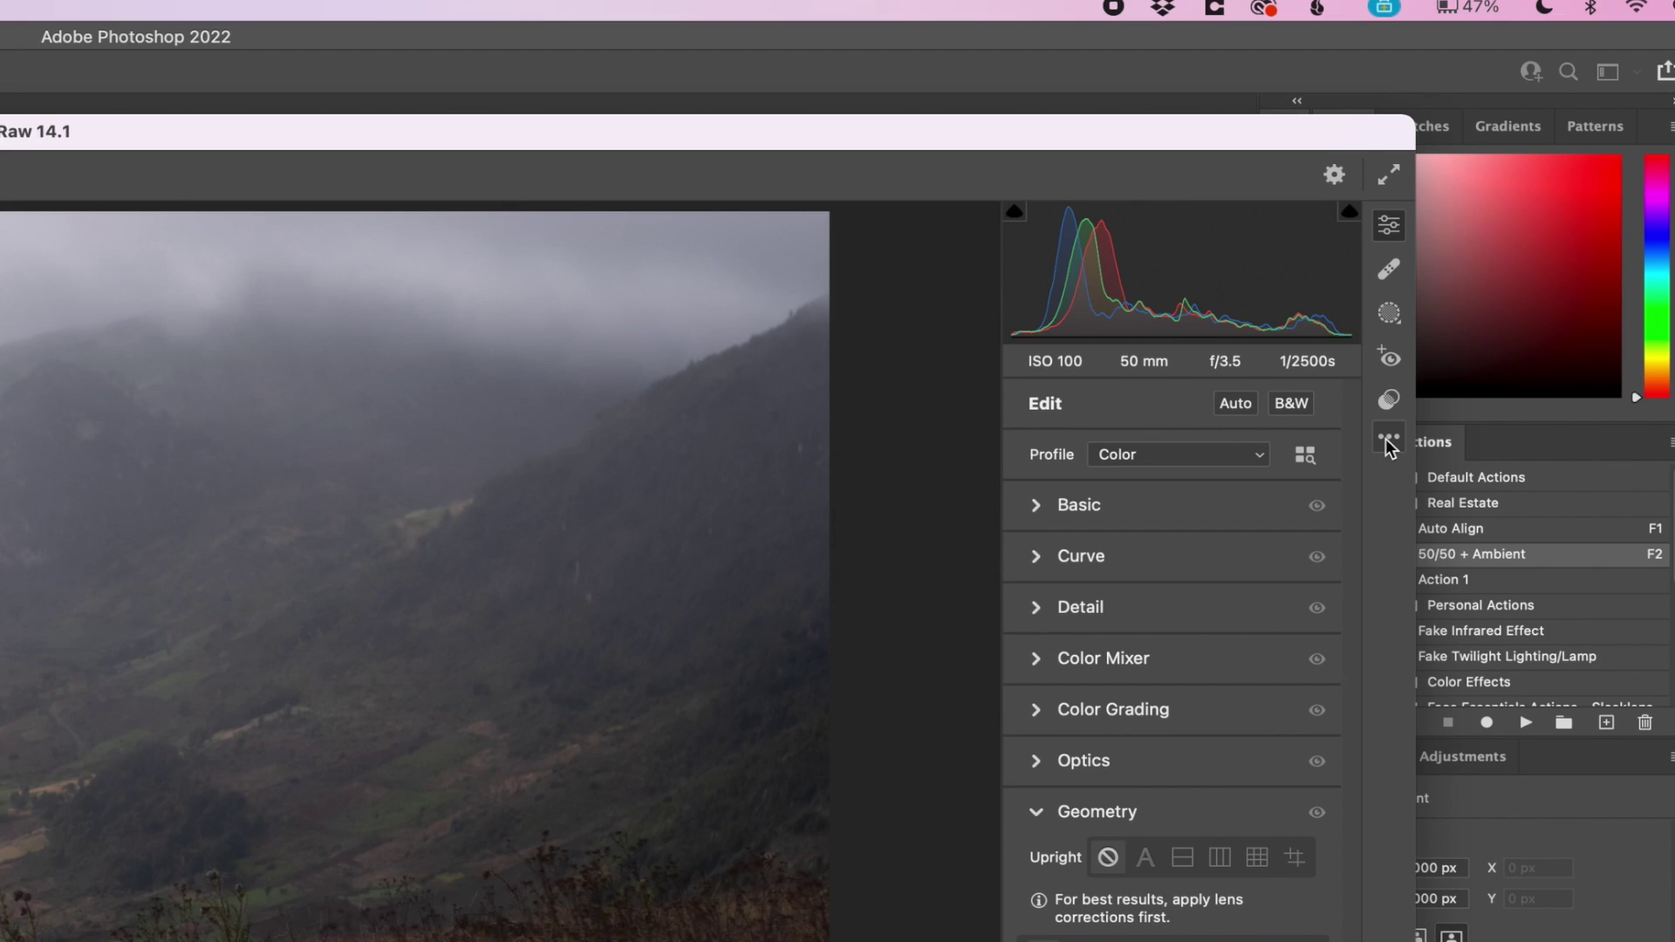
pyautogui.press('alt')
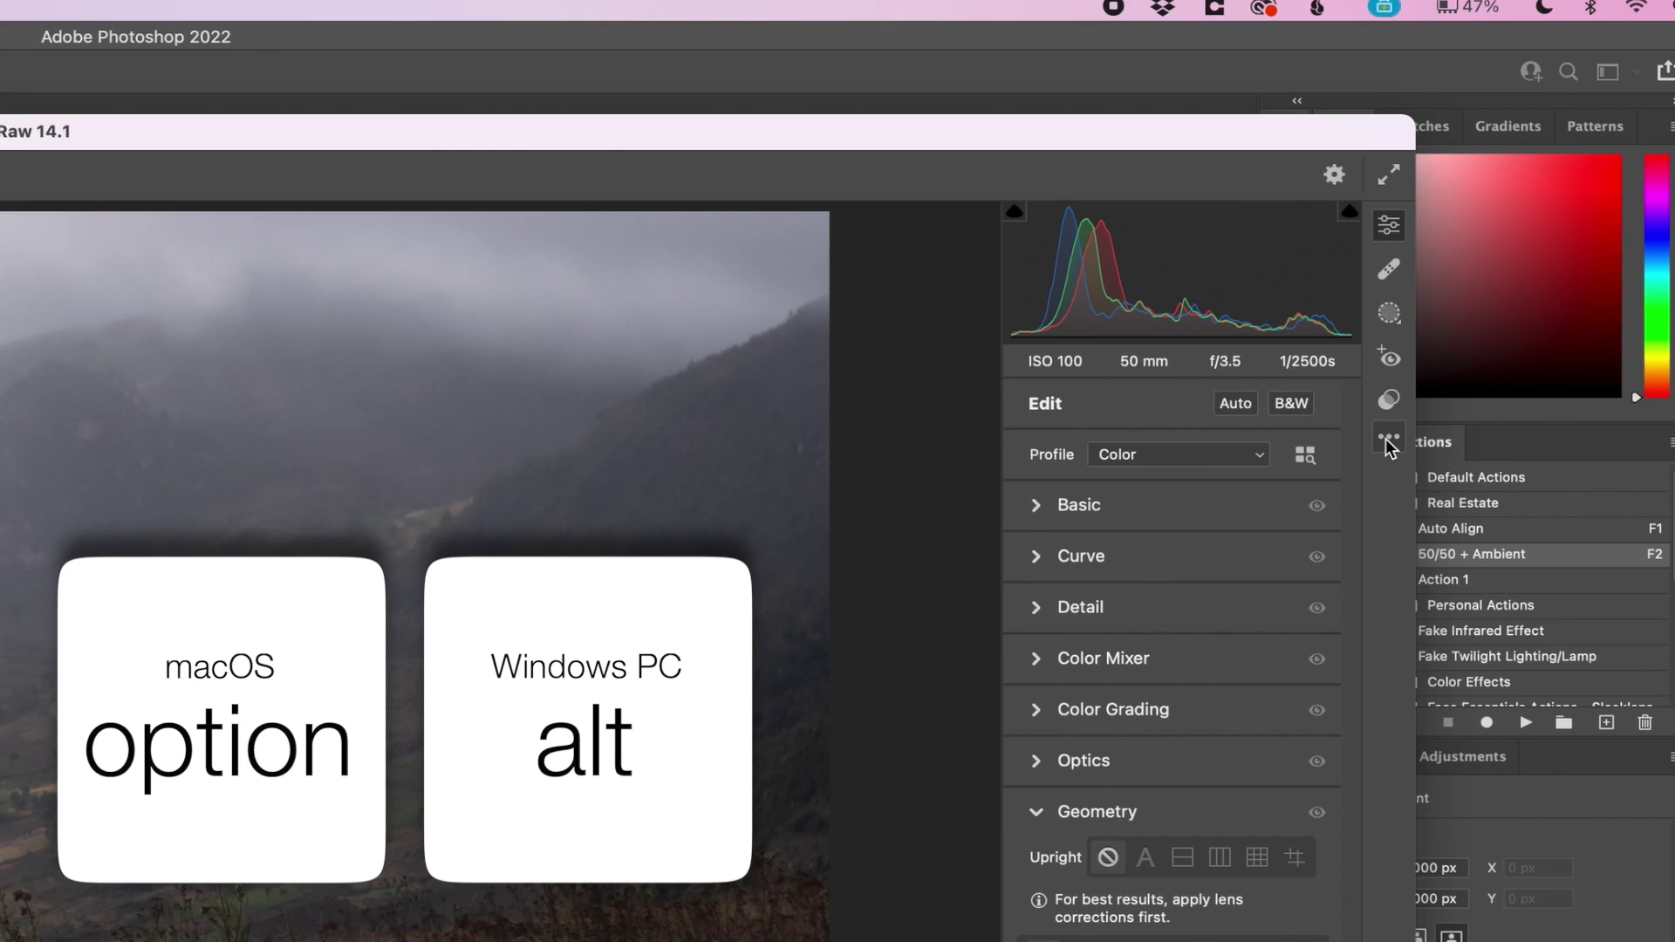
pyautogui.press('alt')
pyautogui.keyDown('alt'); pyautogui.click(1387, 439); pyautogui.keyUp('alt')
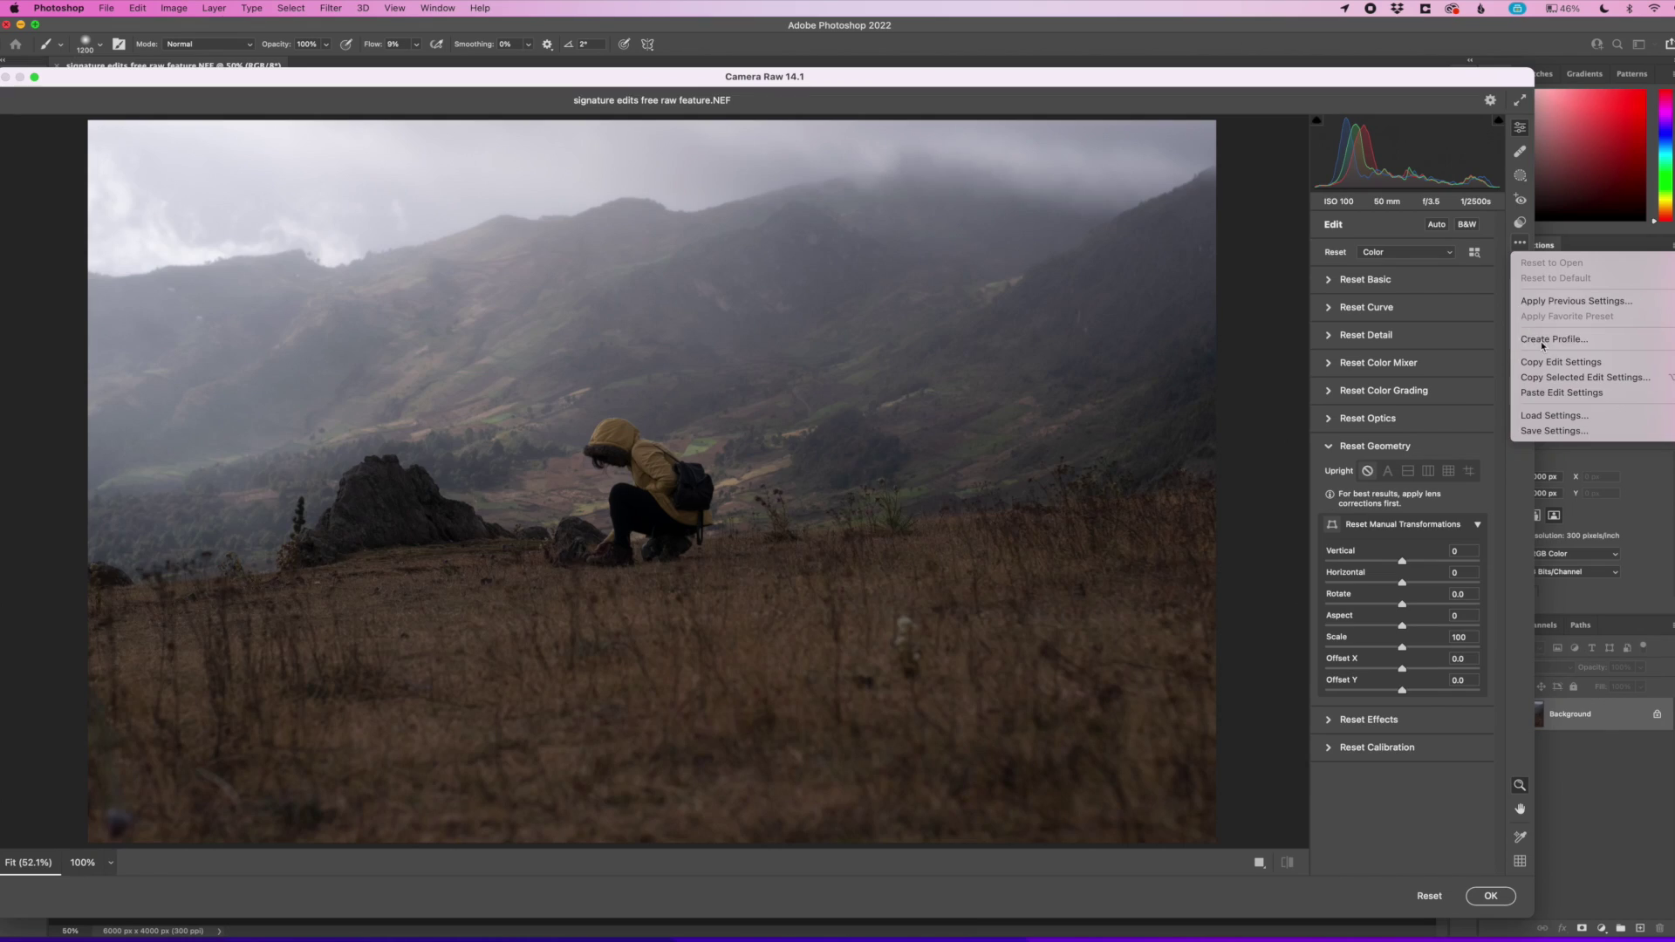
# - Start a new Untitled 1 profile, move its dialog left, and enable Color Lookup Table
pyautogui.click(1420, 615)
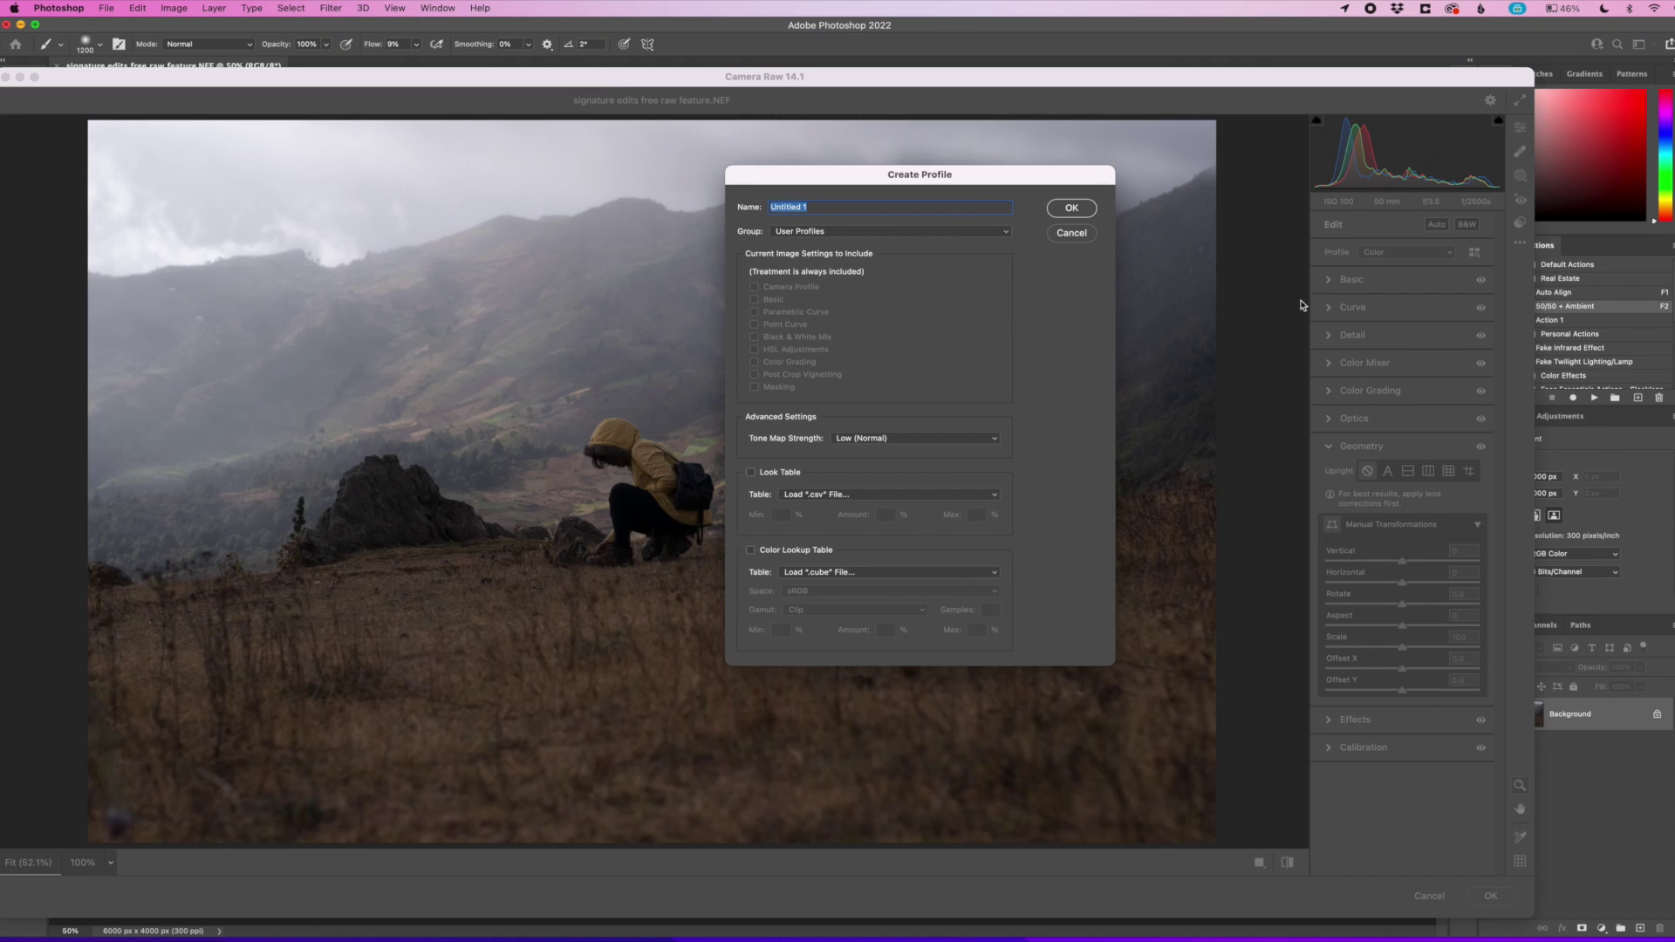
pyautogui.moveTo(956, 177); pyautogui.dragTo(818, 190)
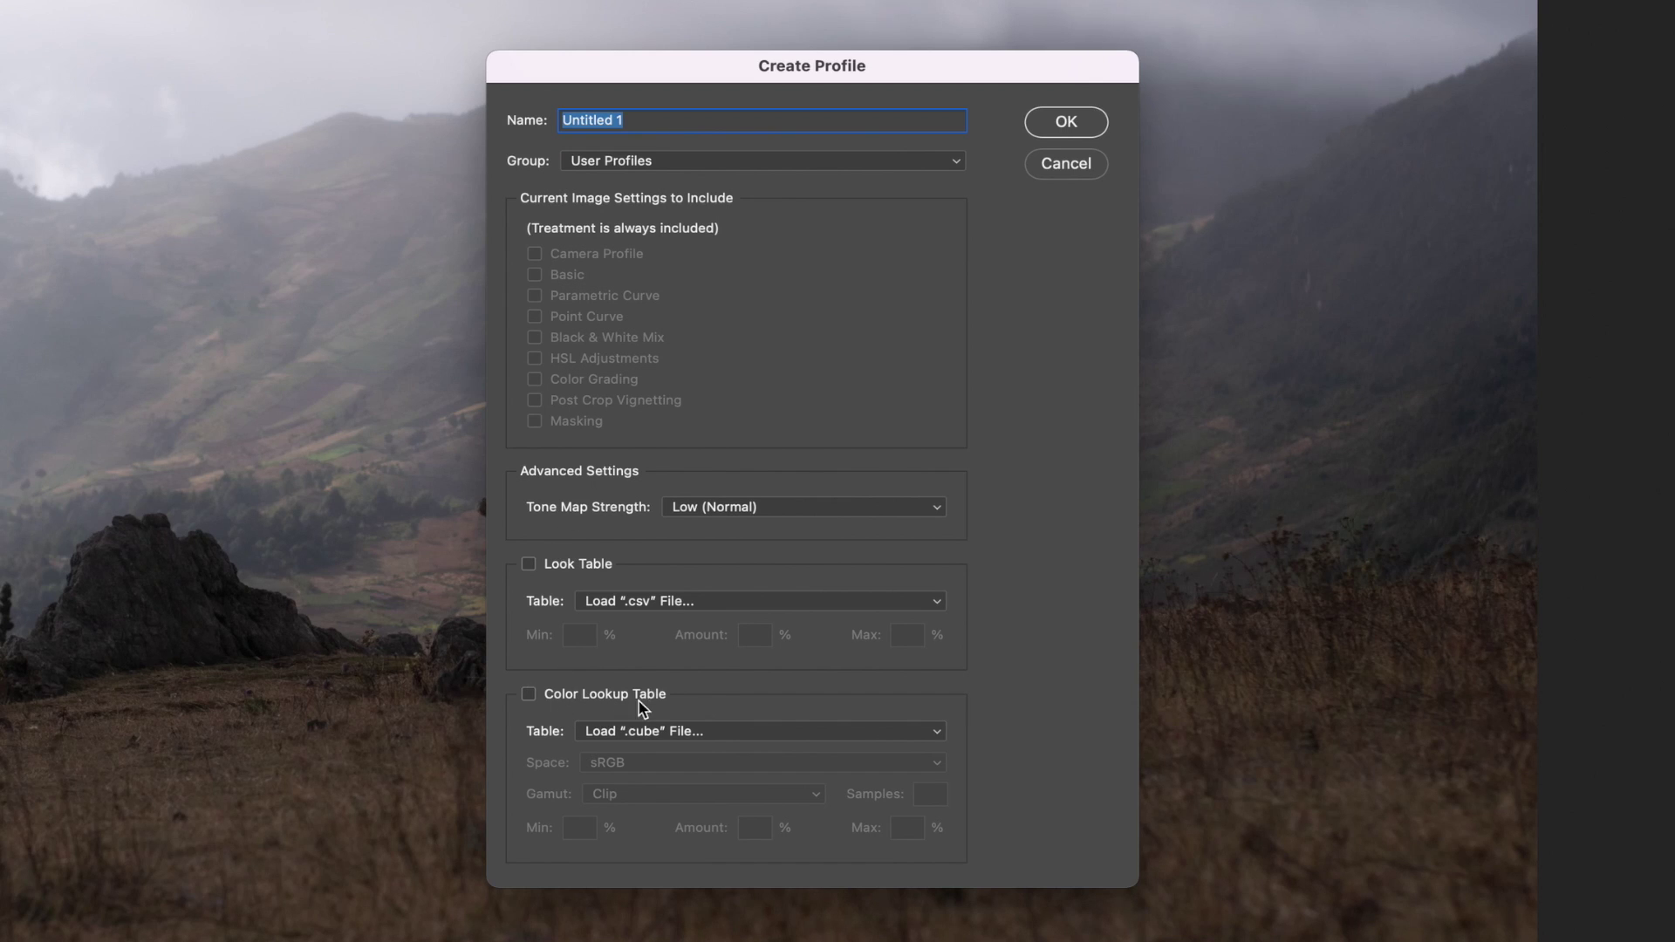
pyautogui.click(531, 695)
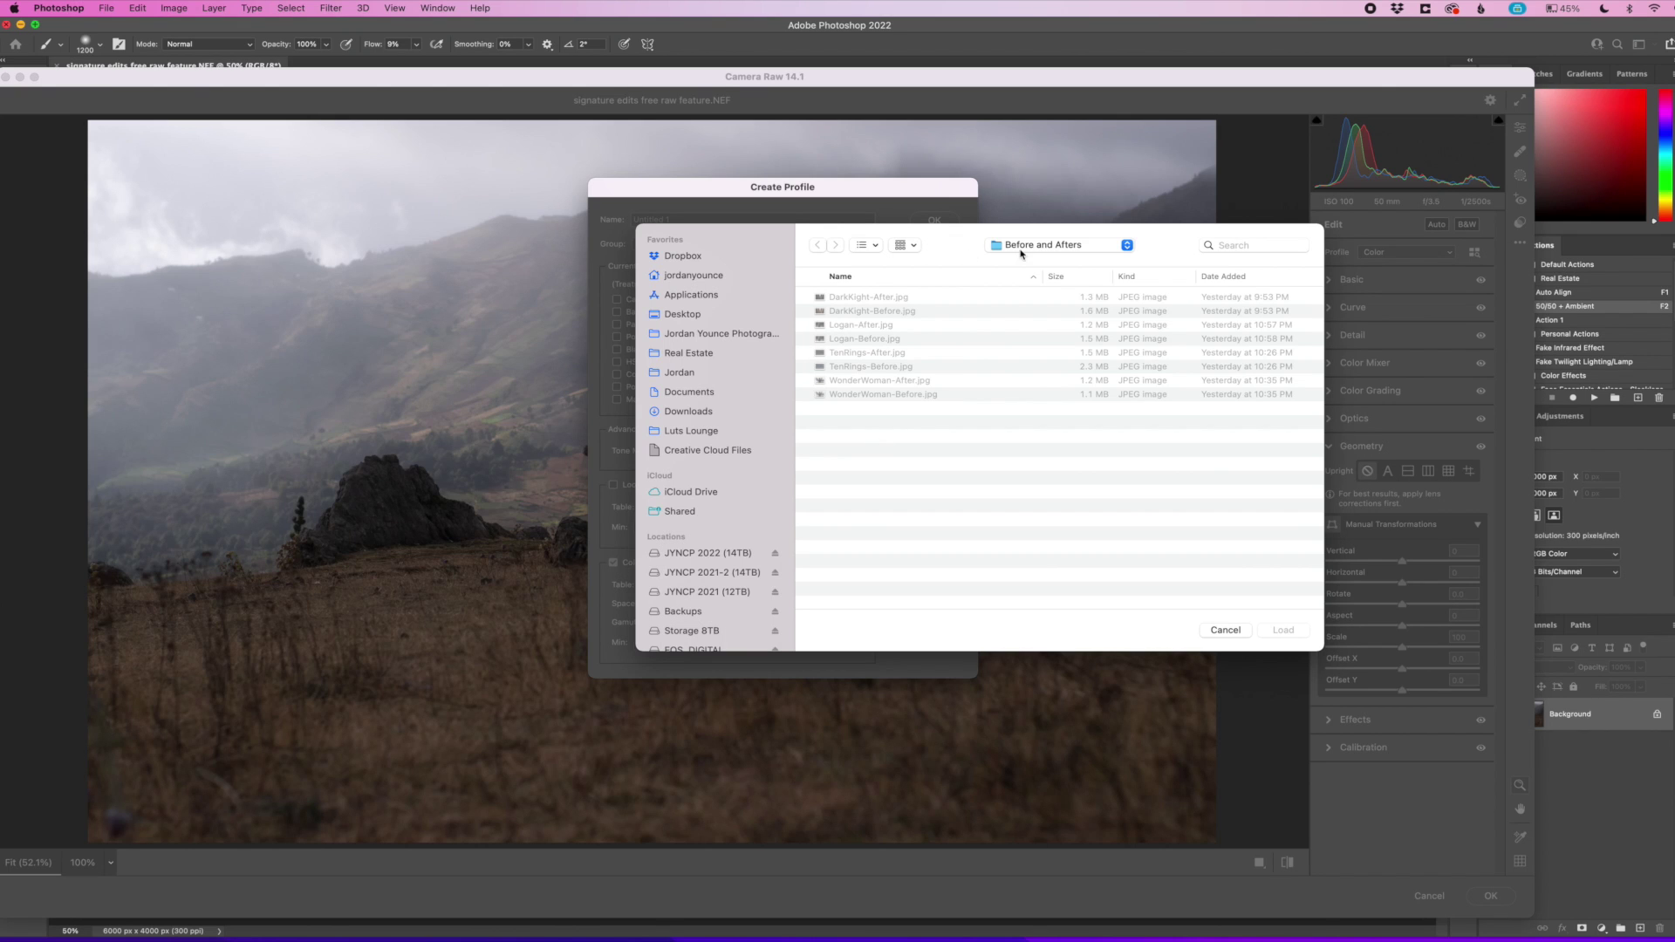
# - Load WWZ - CineMimic.cube from the Luts Lounge > Luts folder as the lookup table
pyautogui.click(1021, 248)
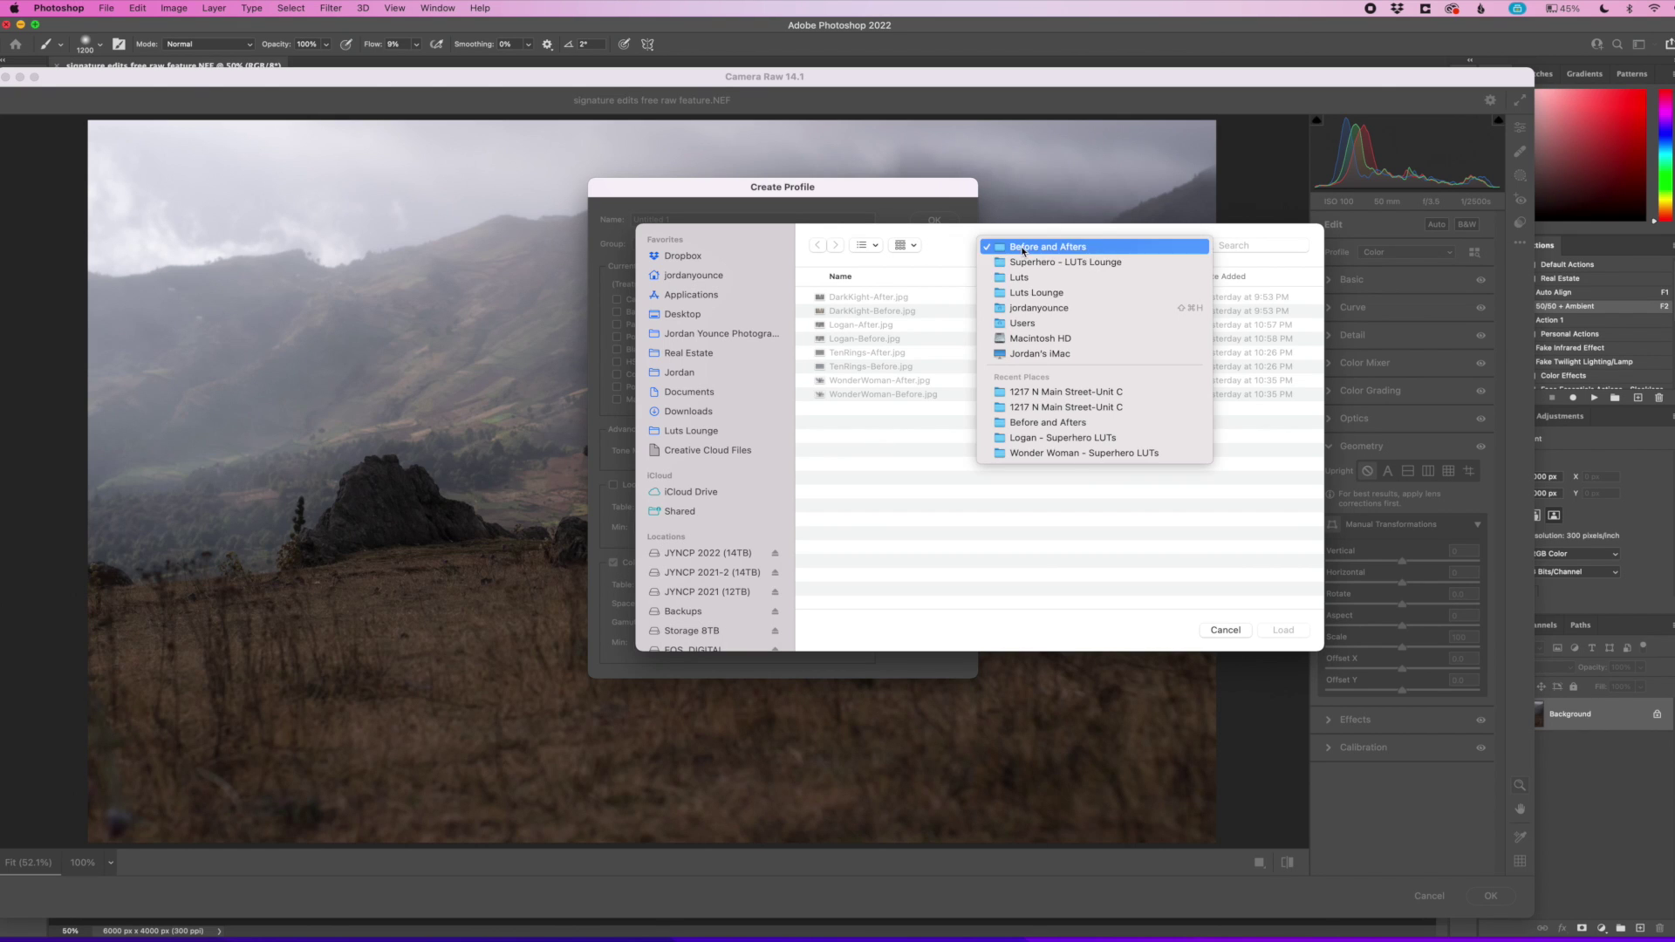
pyautogui.click(1024, 286)
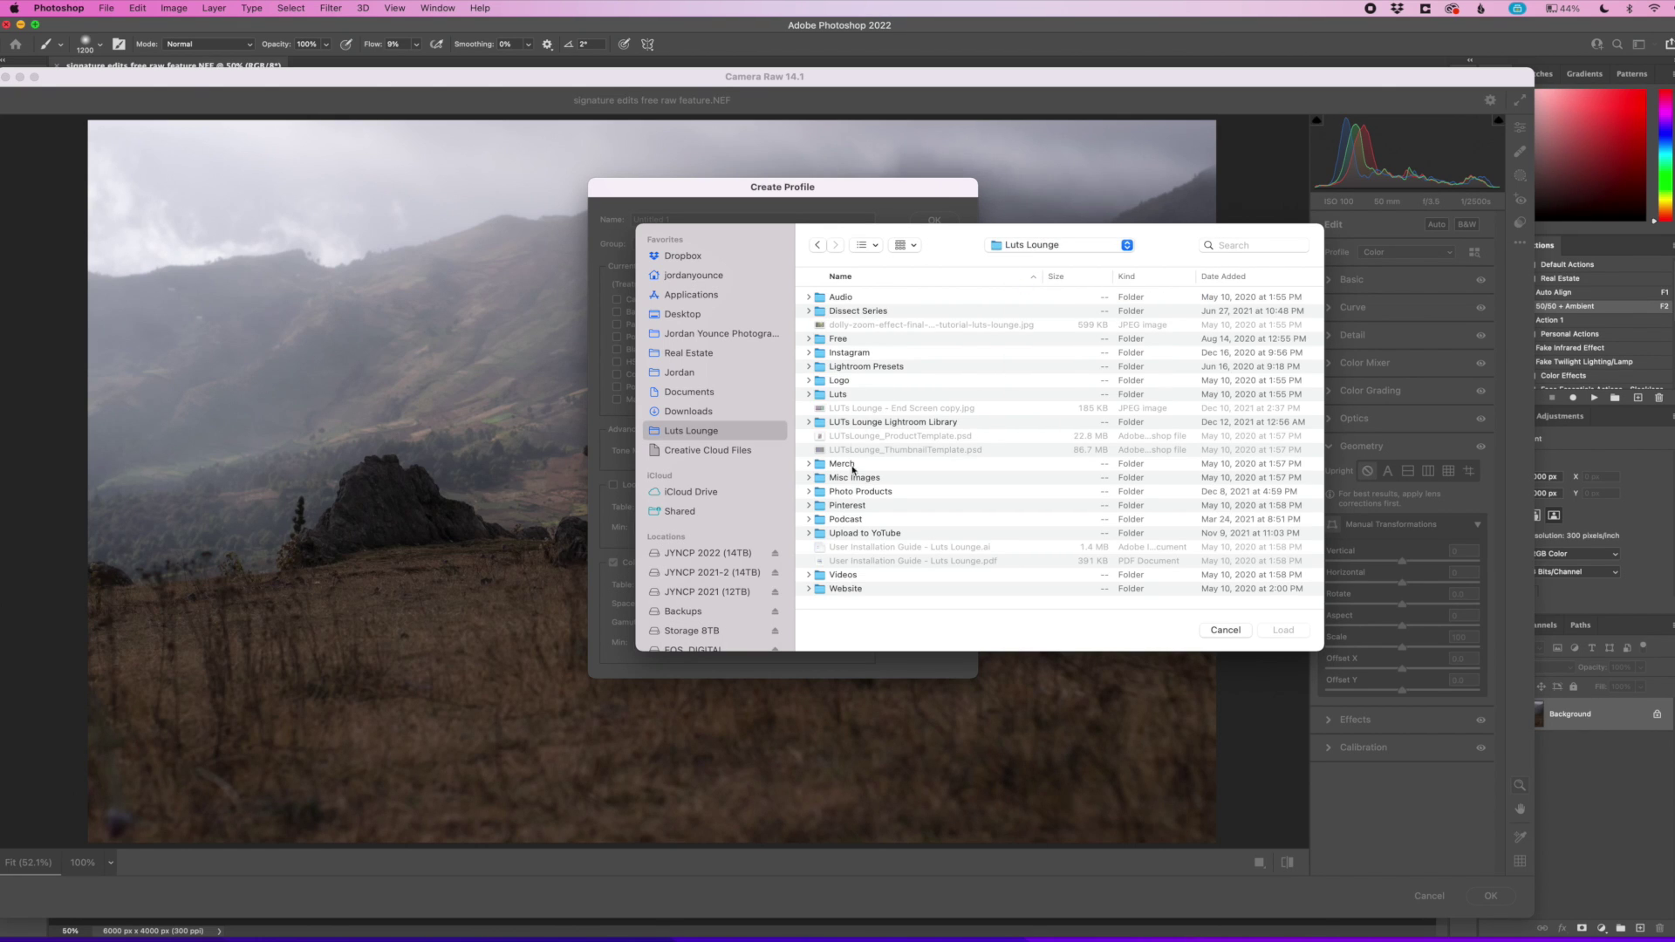
pyautogui.doubleClick(848, 395)
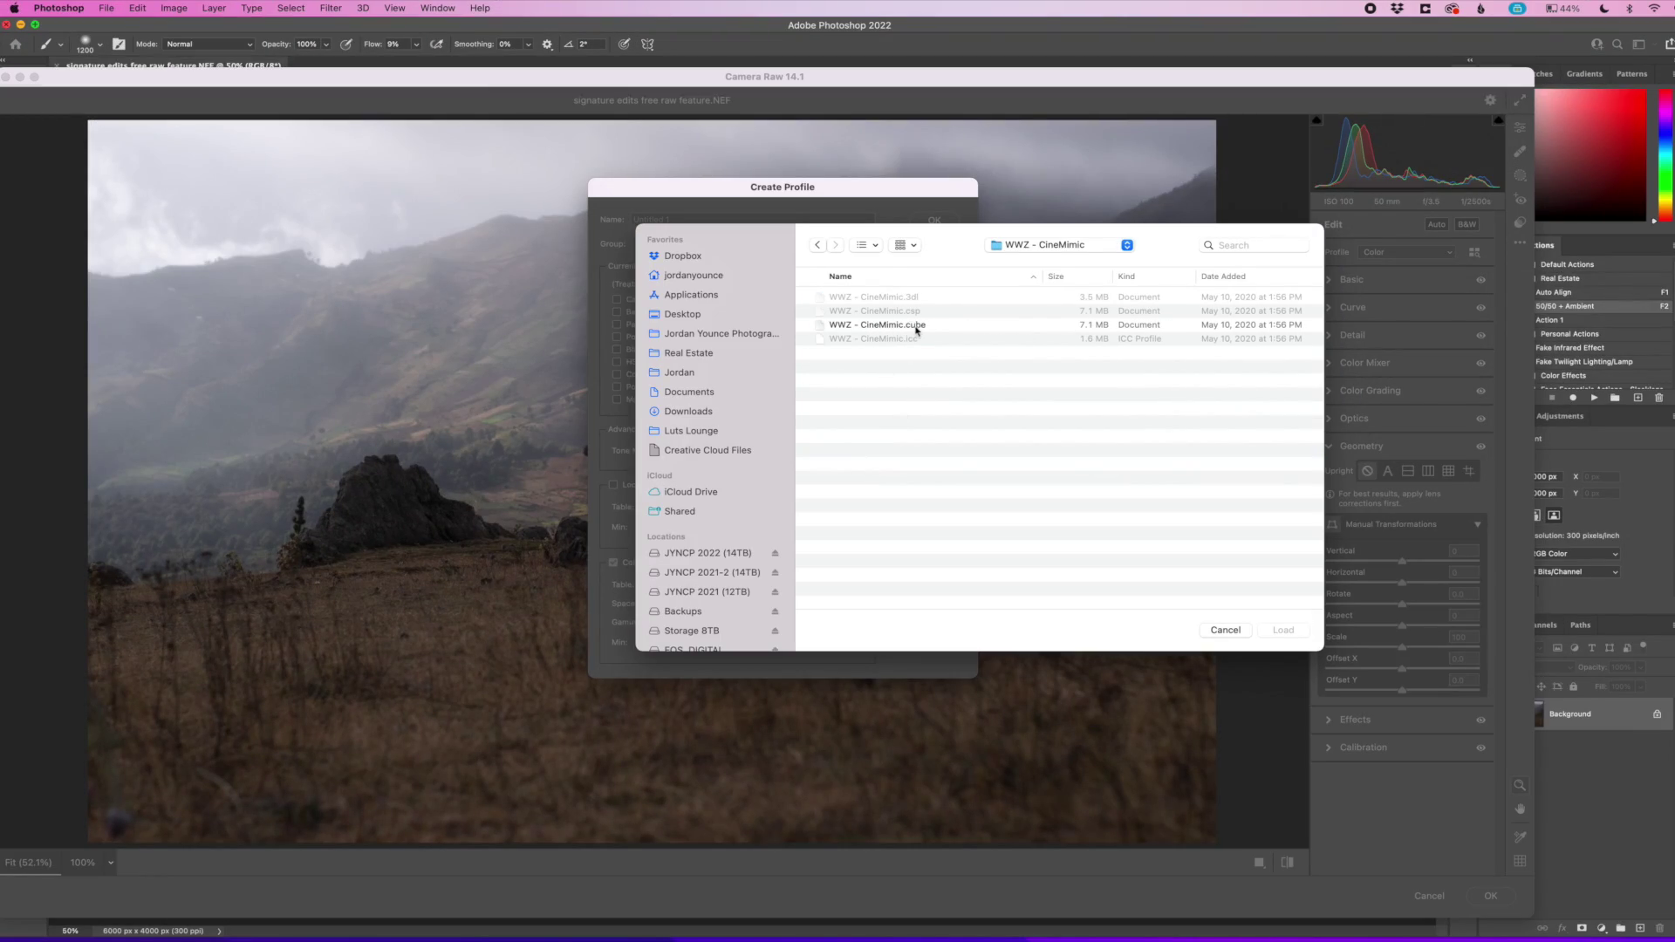
pyautogui.click(913, 328)
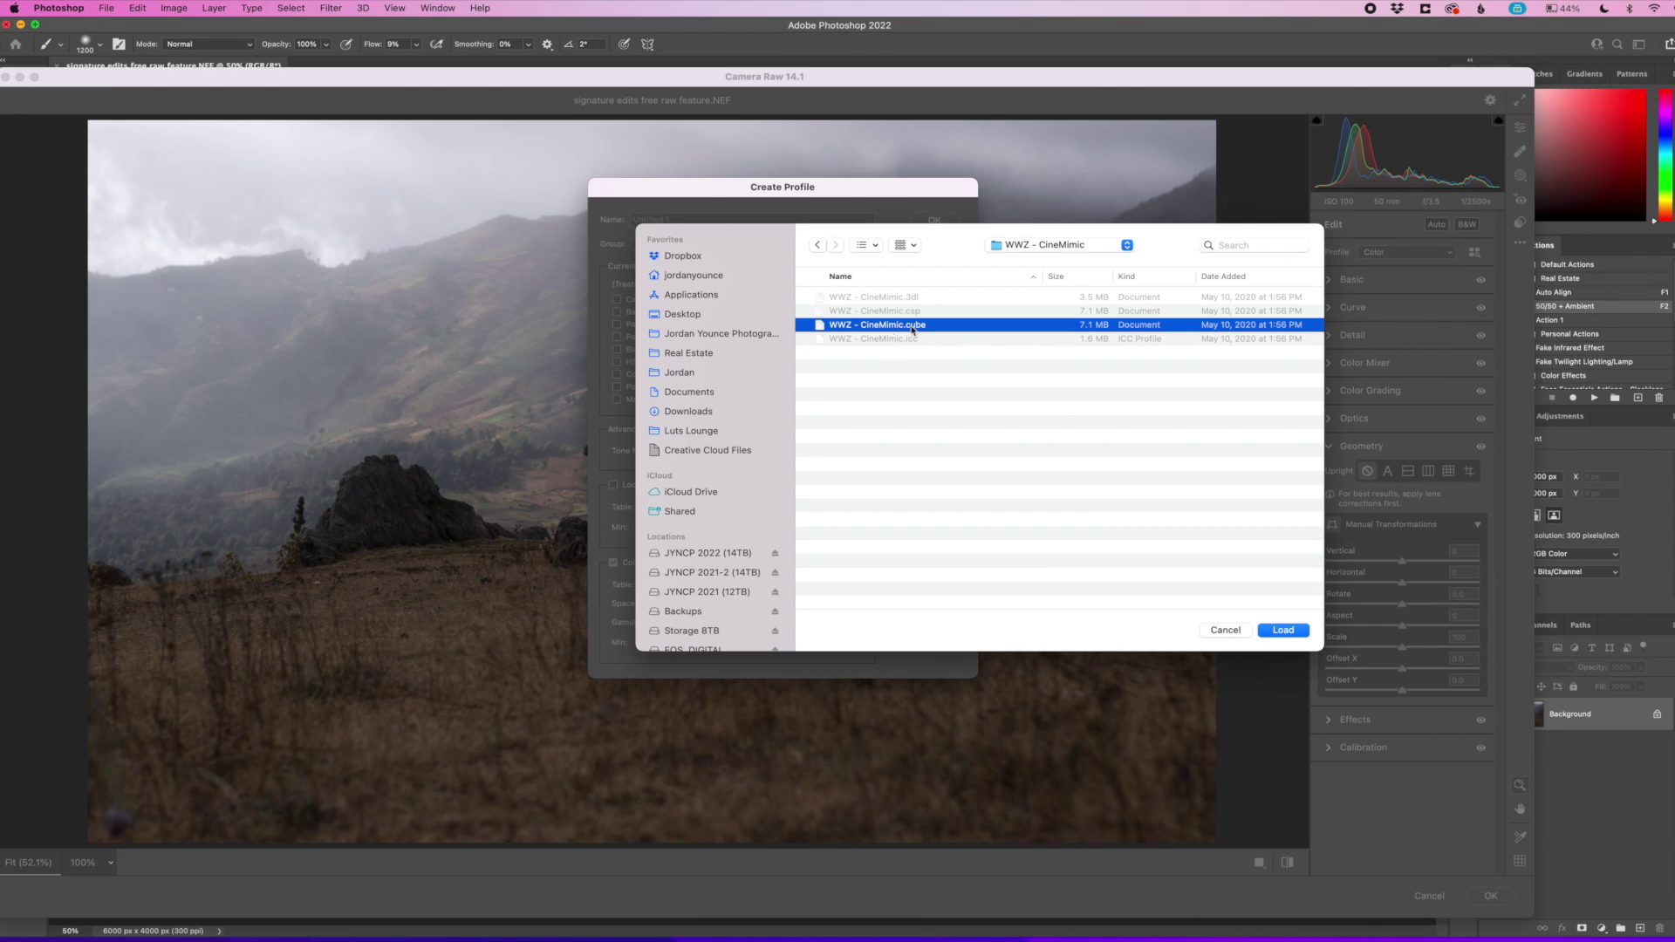
pyautogui.click(1282, 630)
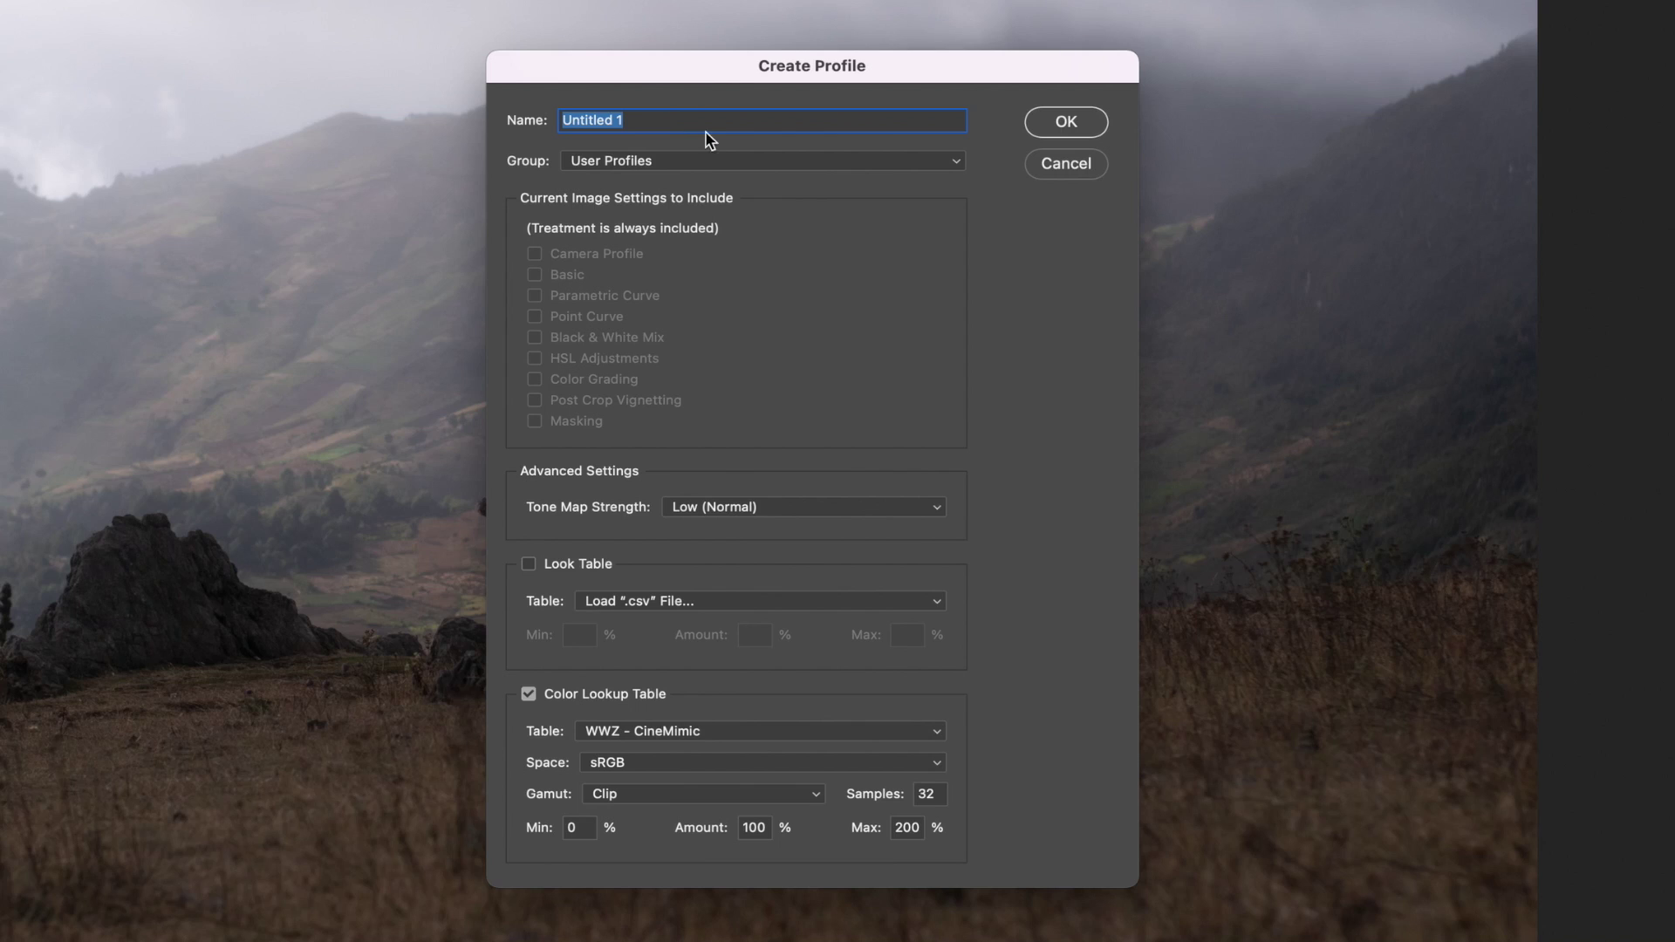
# - File the profile under the CiniMimic LUTs group and rename it WWZ-LUT
pyautogui.click(771, 162)
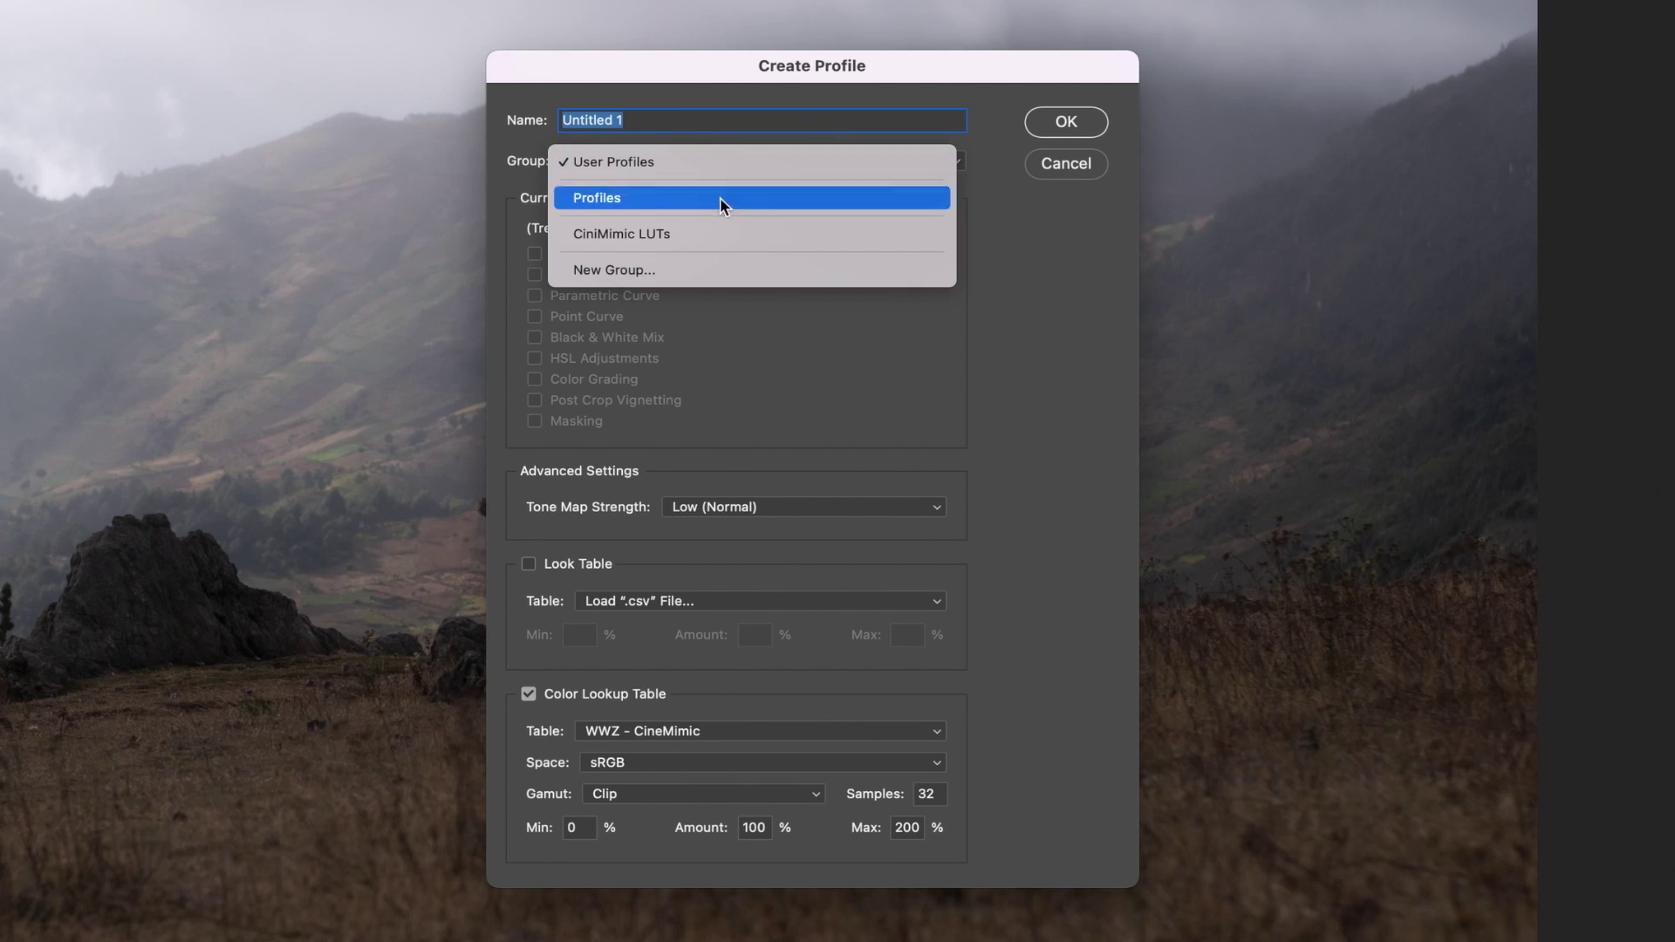
pyautogui.click(614, 233)
pyautogui.click(690, 121)
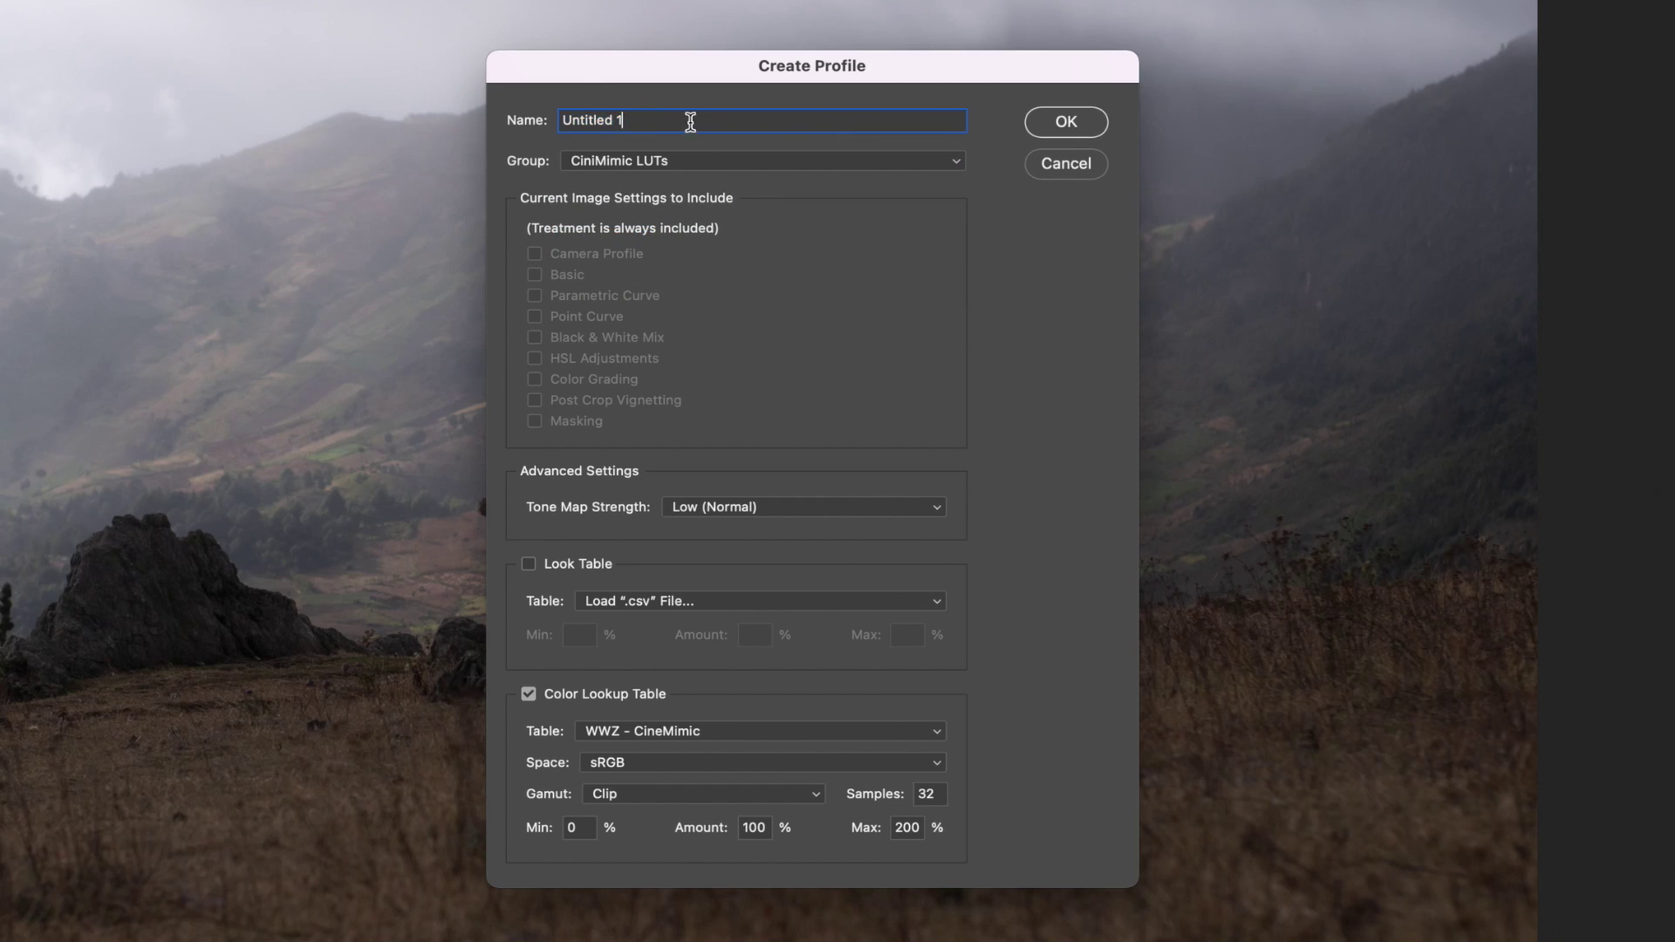
pyautogui.moveTo(690, 121); pyautogui.dragTo(515, 121)
pyautogui.write('WWZ-LUT')
# - Save the WWZ-LUT profile and apply it to the photo from the CiniMimic LUTs group
pyautogui.click(1070, 127)
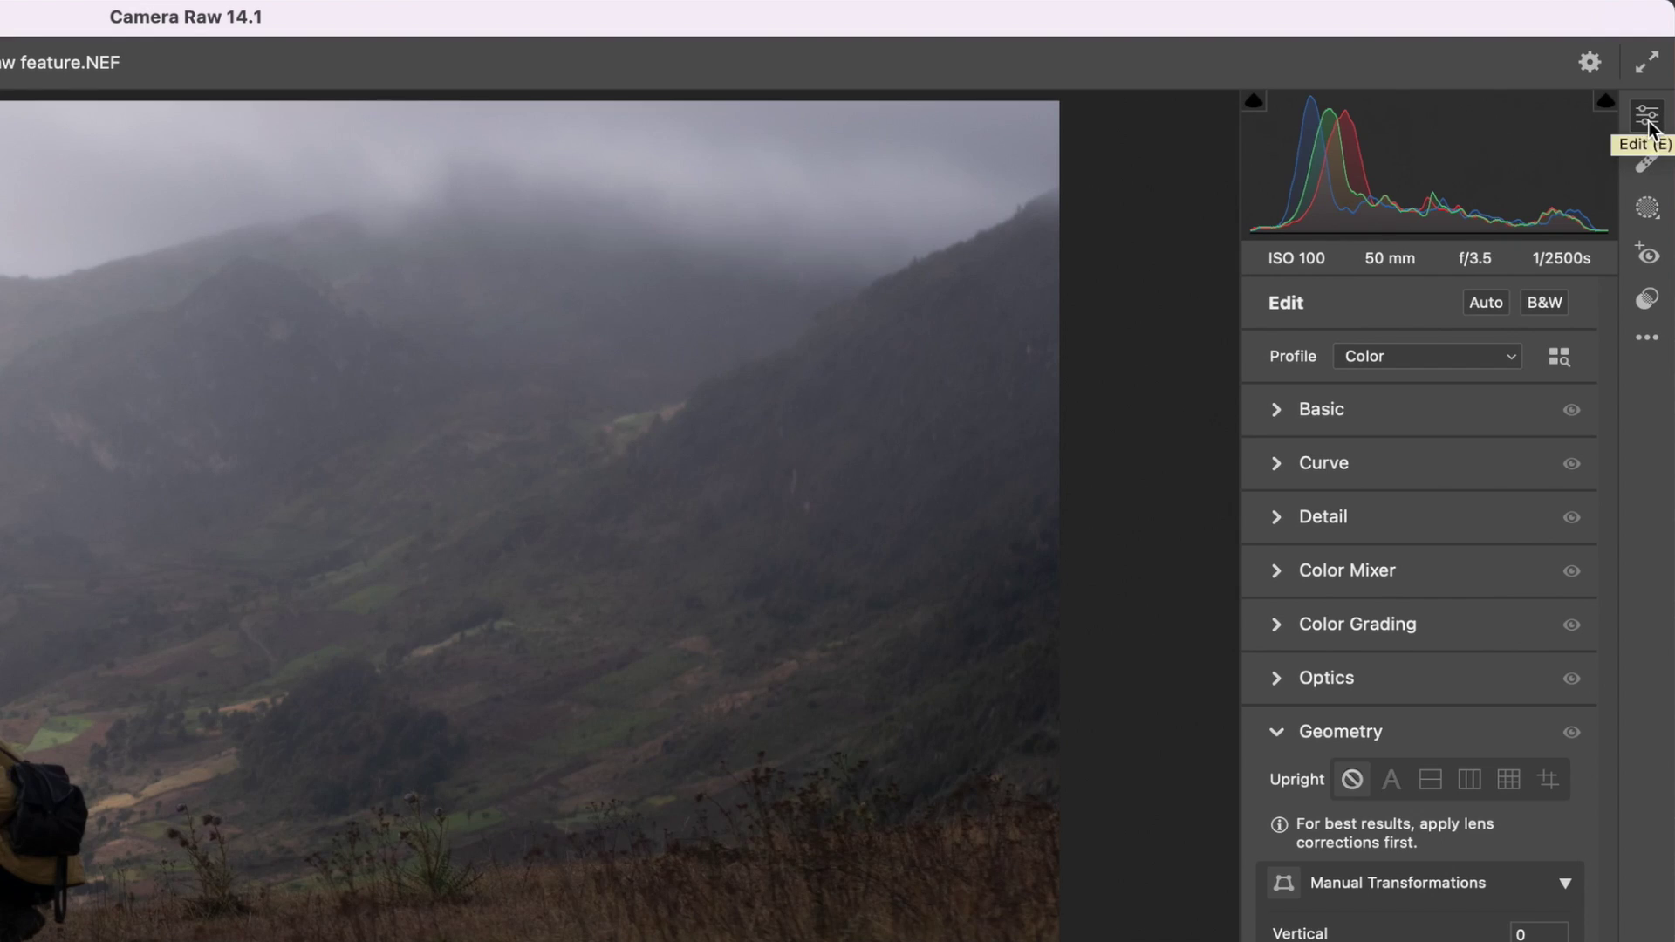
pyautogui.click(1557, 361)
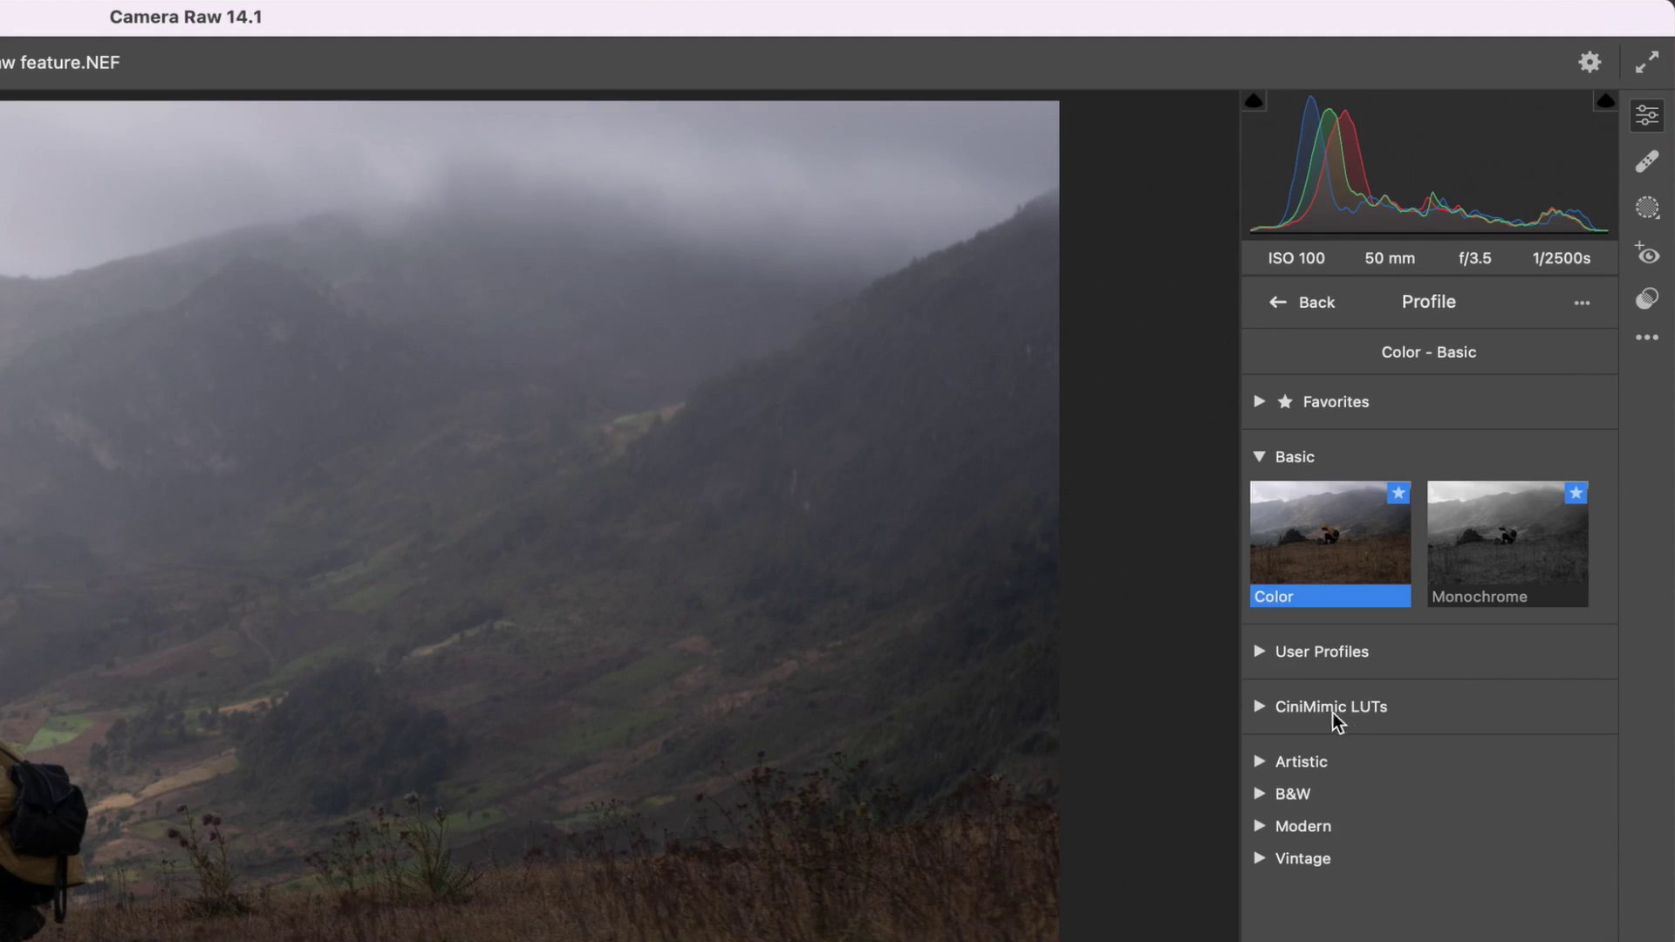
pyautogui.click(1264, 706)
pyautogui.click(1320, 658)
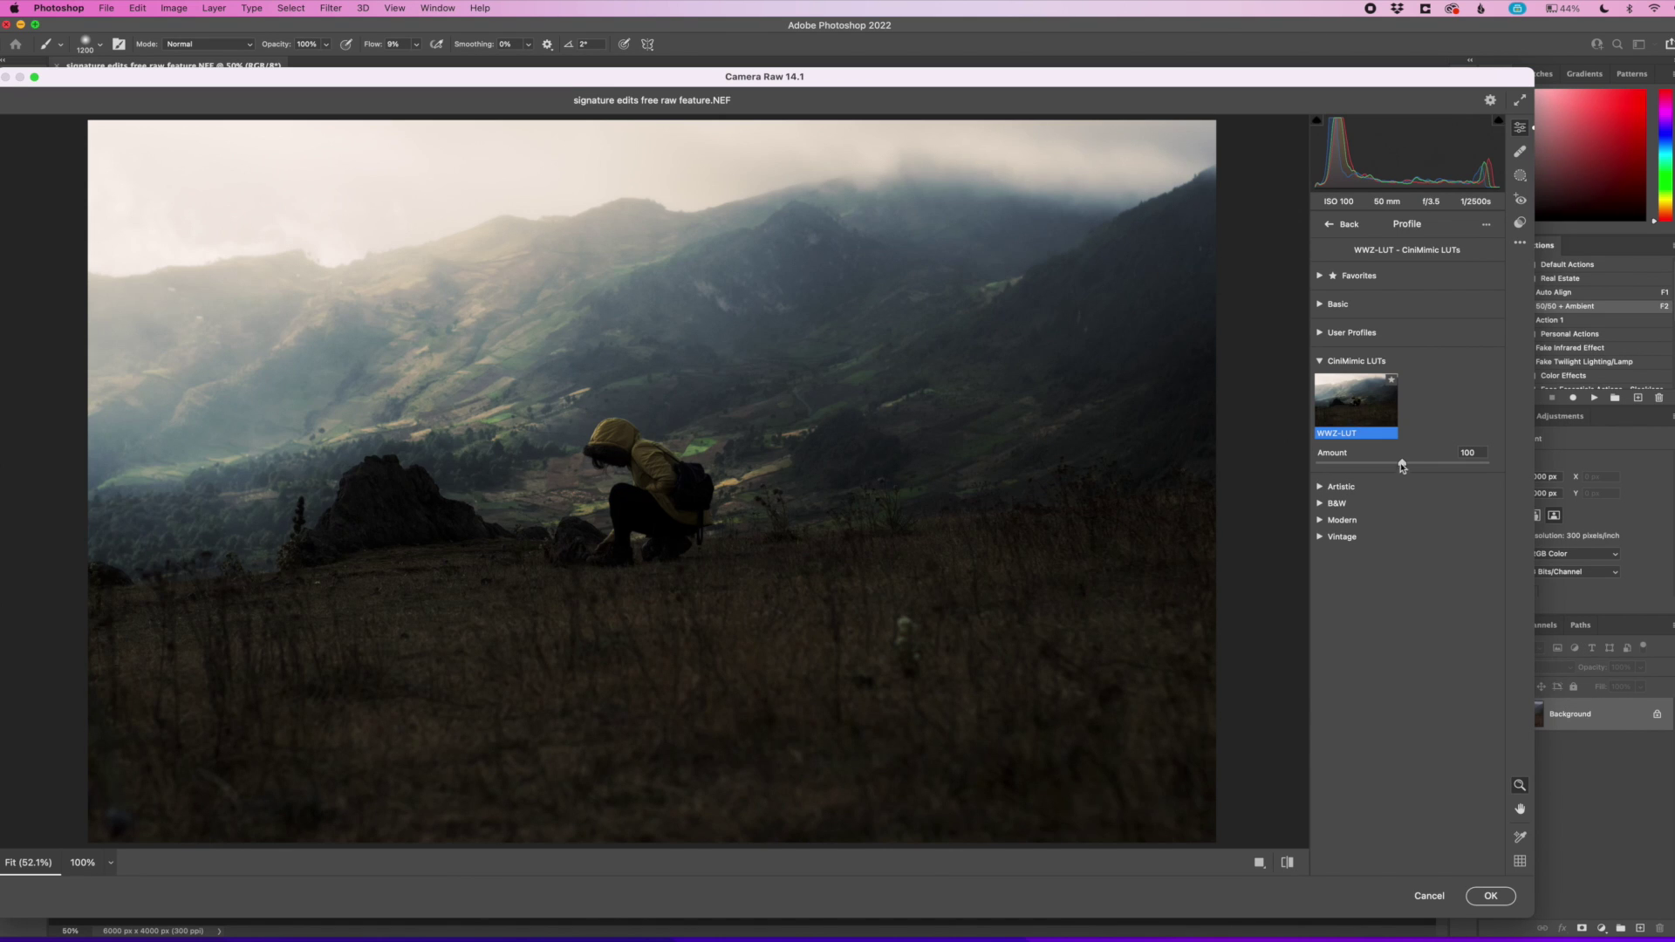
# - Lower the WWZ-LUT Amount to 76, commit the Camera Raw edit, and bring Lightroom Classic forward
pyautogui.moveTo(1398, 464); pyautogui.dragTo(1371, 465)
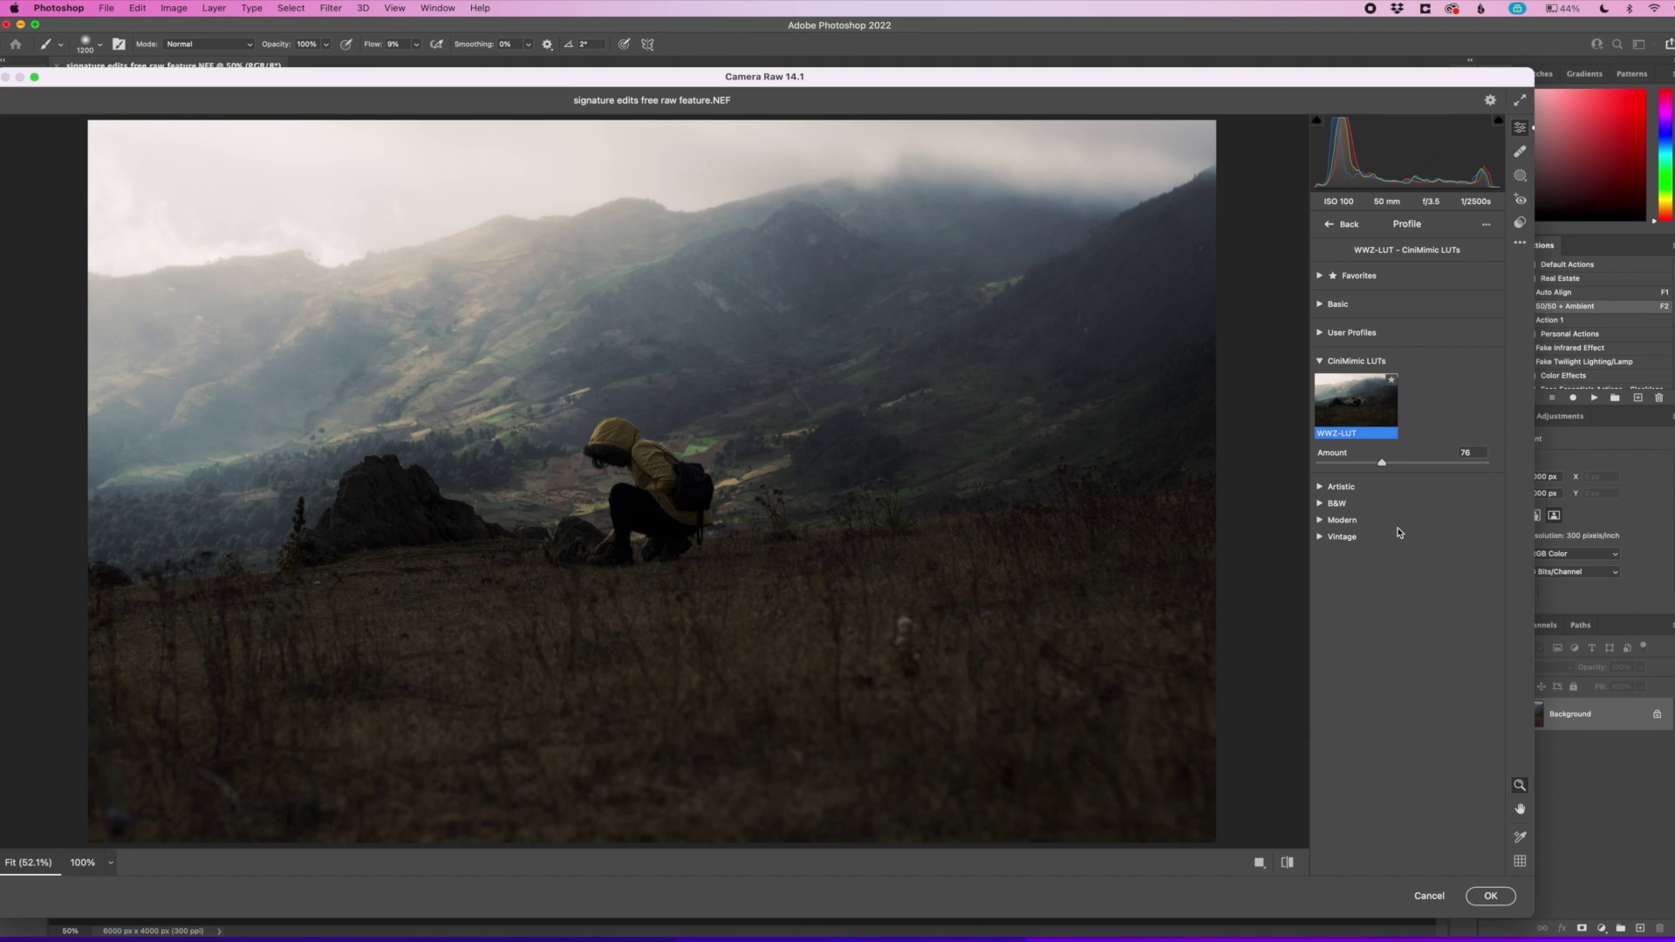
pyautogui.click(1489, 895)
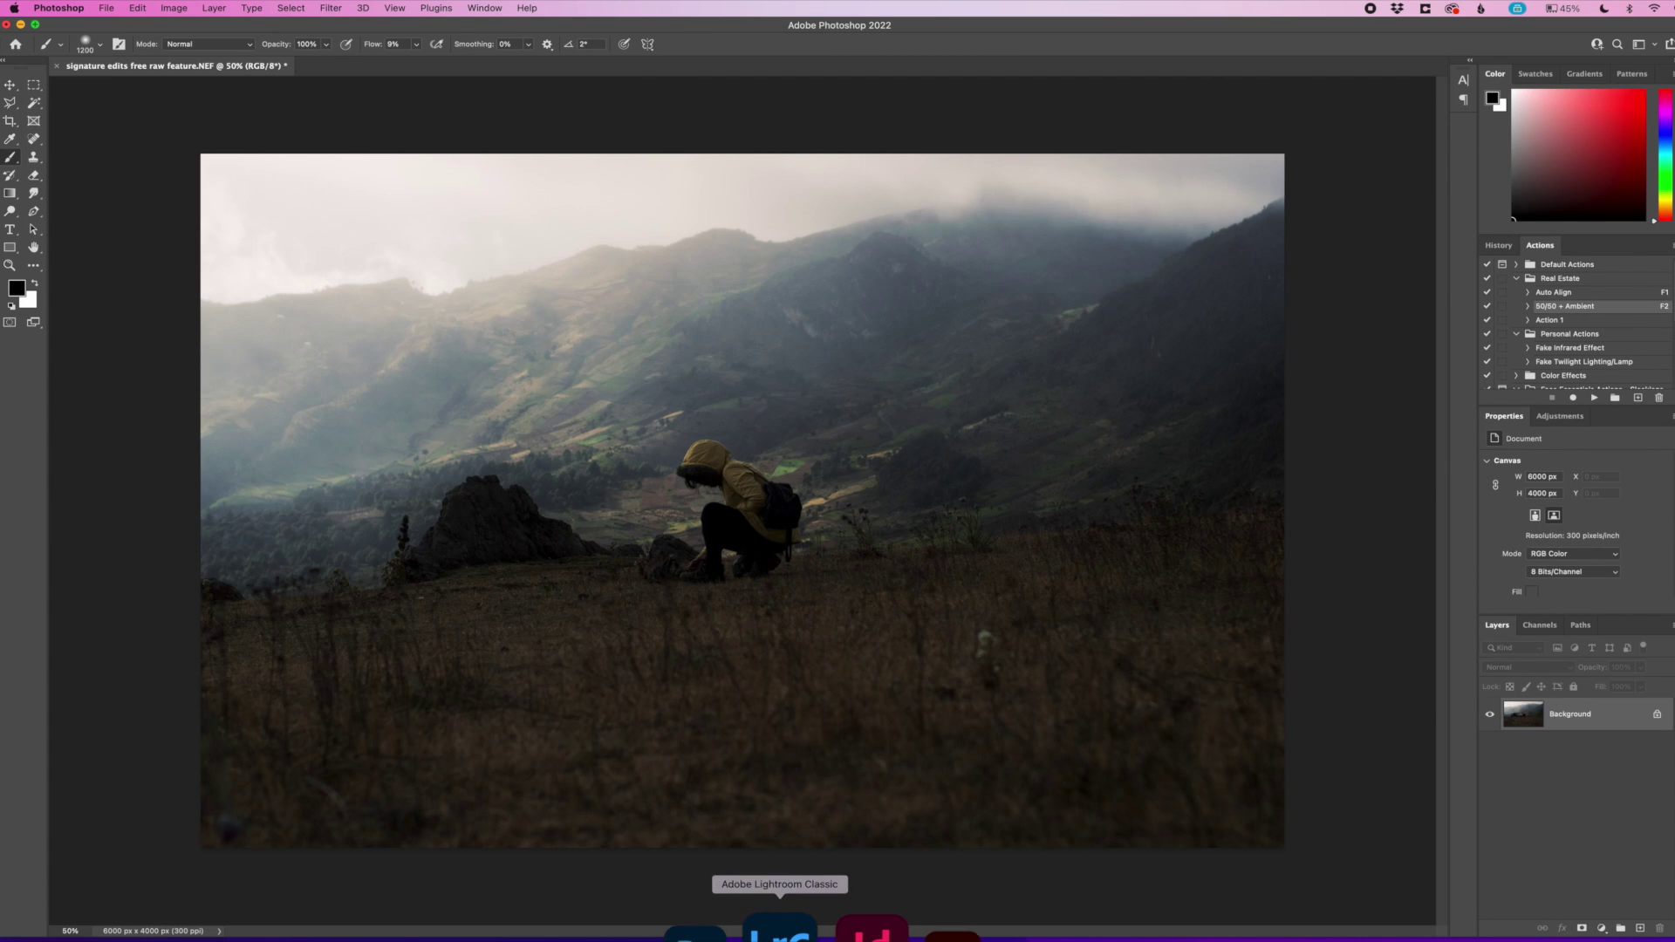
pyautogui.click(789, 923)
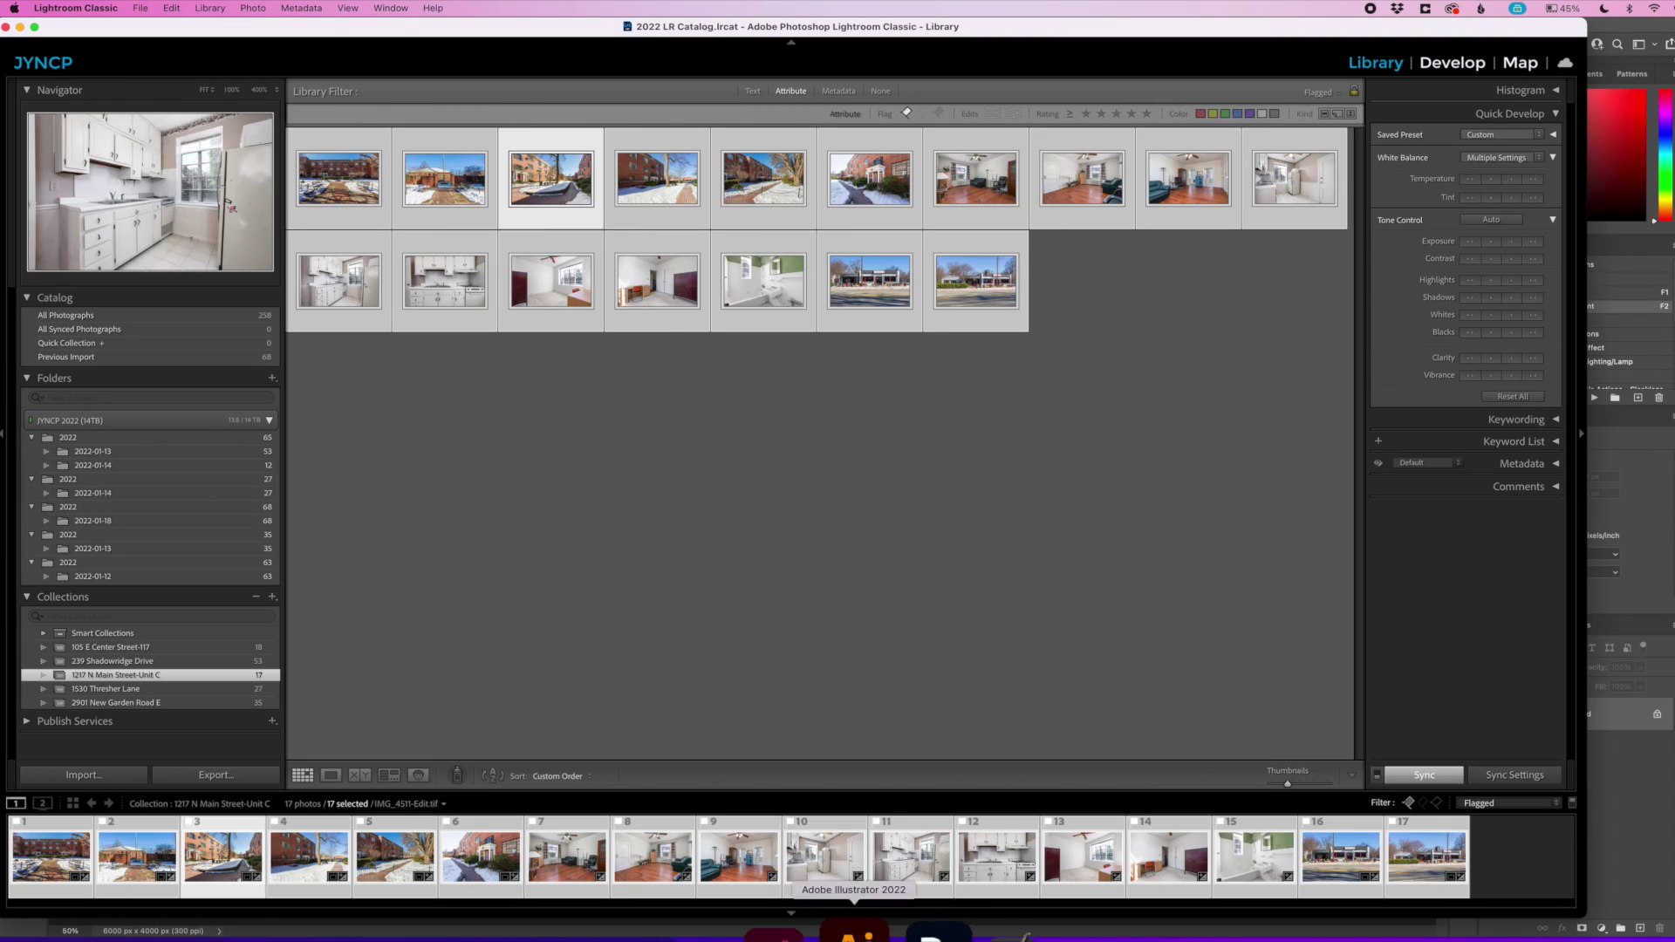
# - Quit Lightroom Classic from its Dock icon menu
pyautogui.rightClick(820, 927)
pyautogui.click(835, 874)
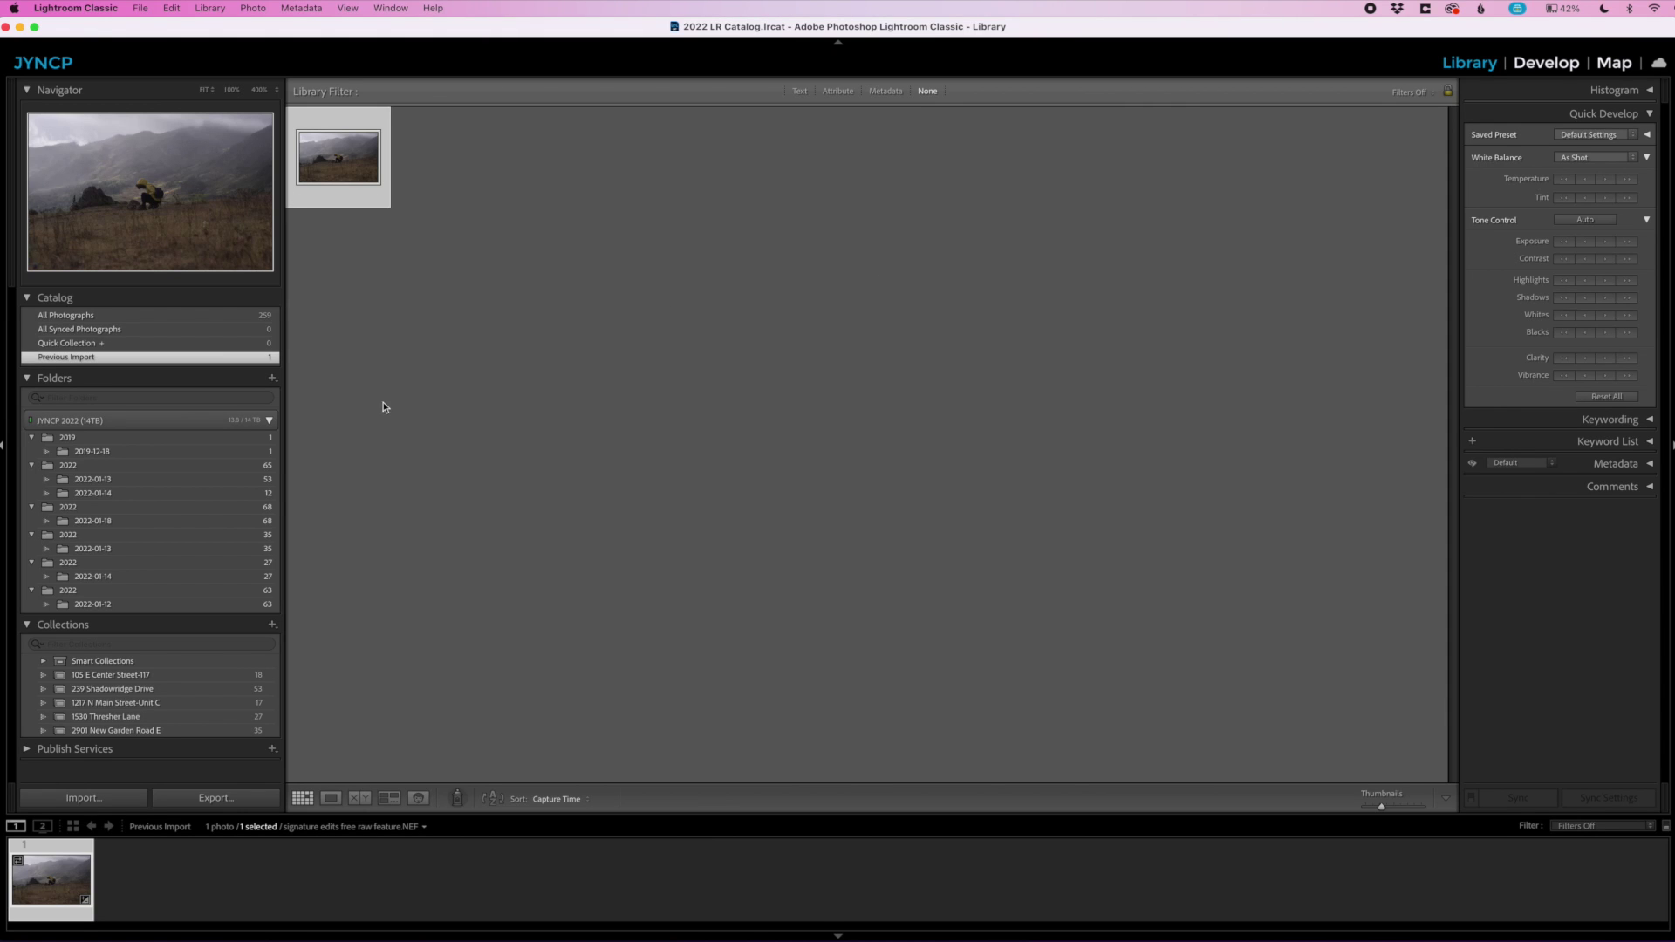
# - In Develop, apply WWZ-LUT from the CiniMimic LUTs profile group to the mountain photo at Amount 100
pyautogui.doubleClick(333, 157)
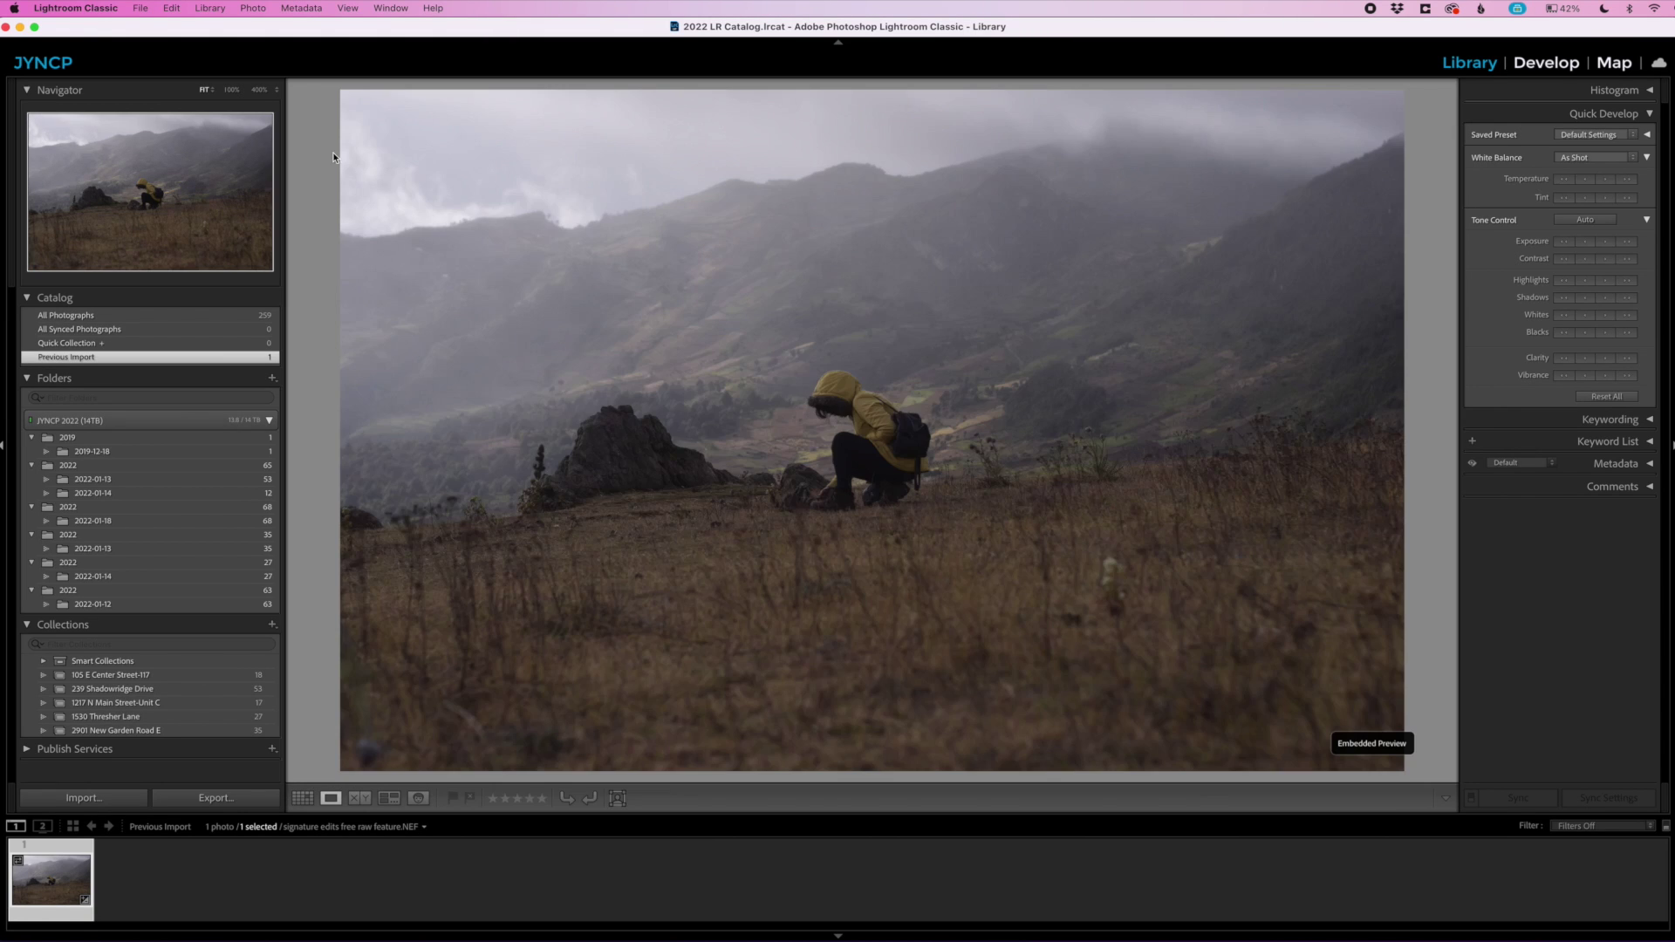
pyautogui.click(1531, 75)
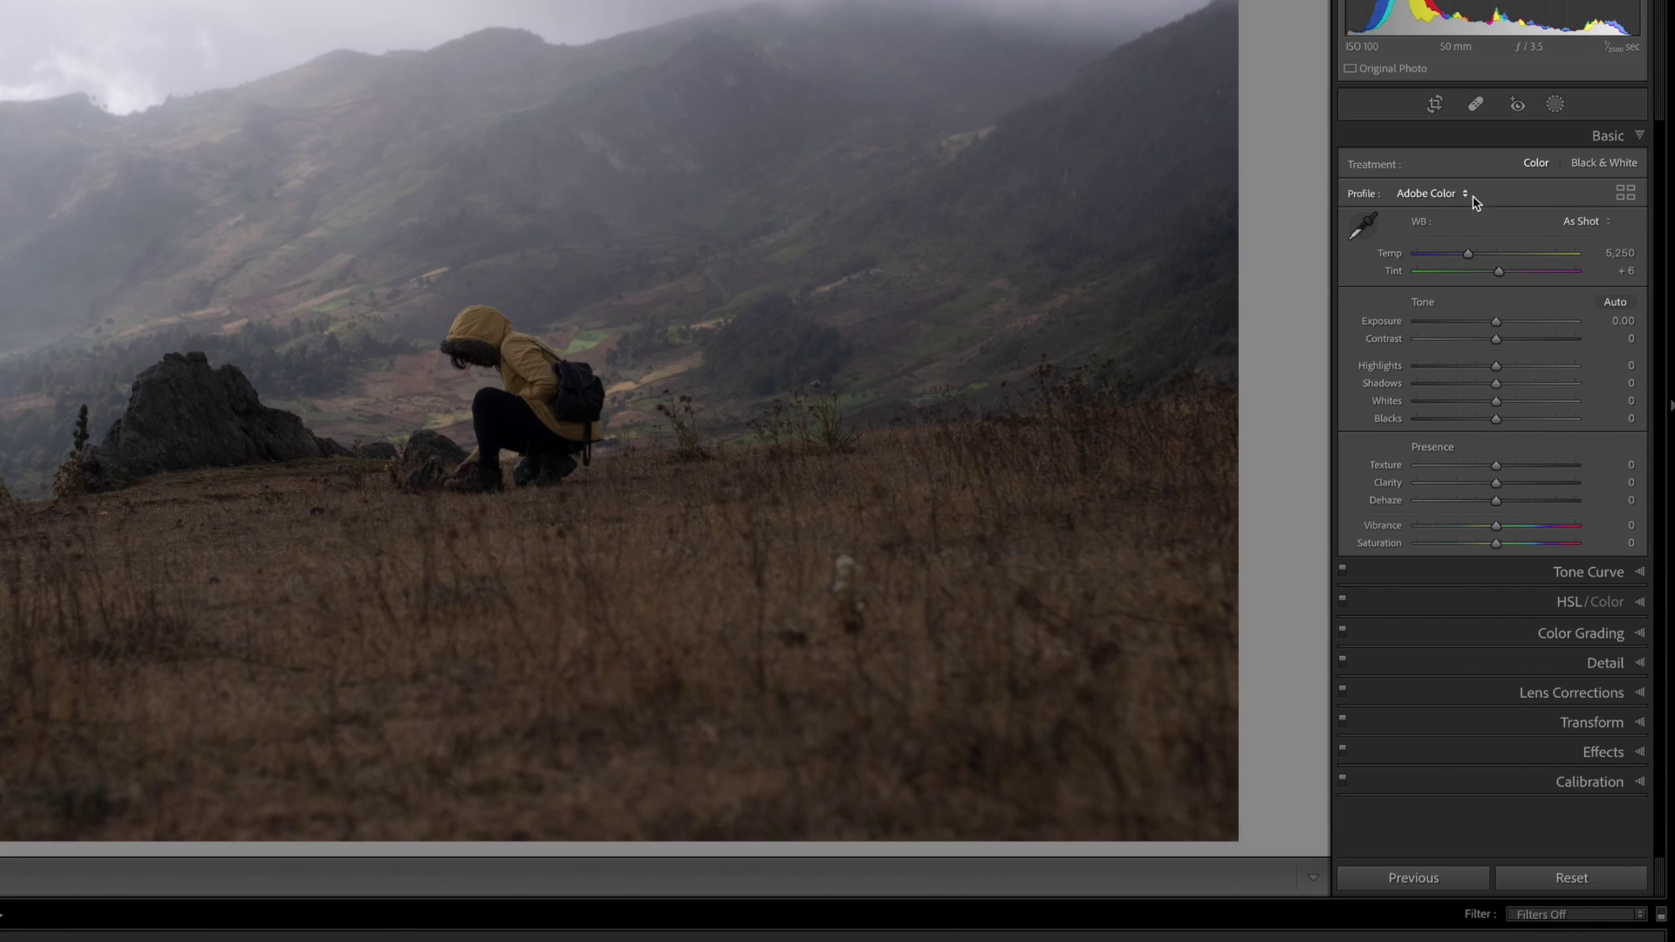
pyautogui.click(1626, 194)
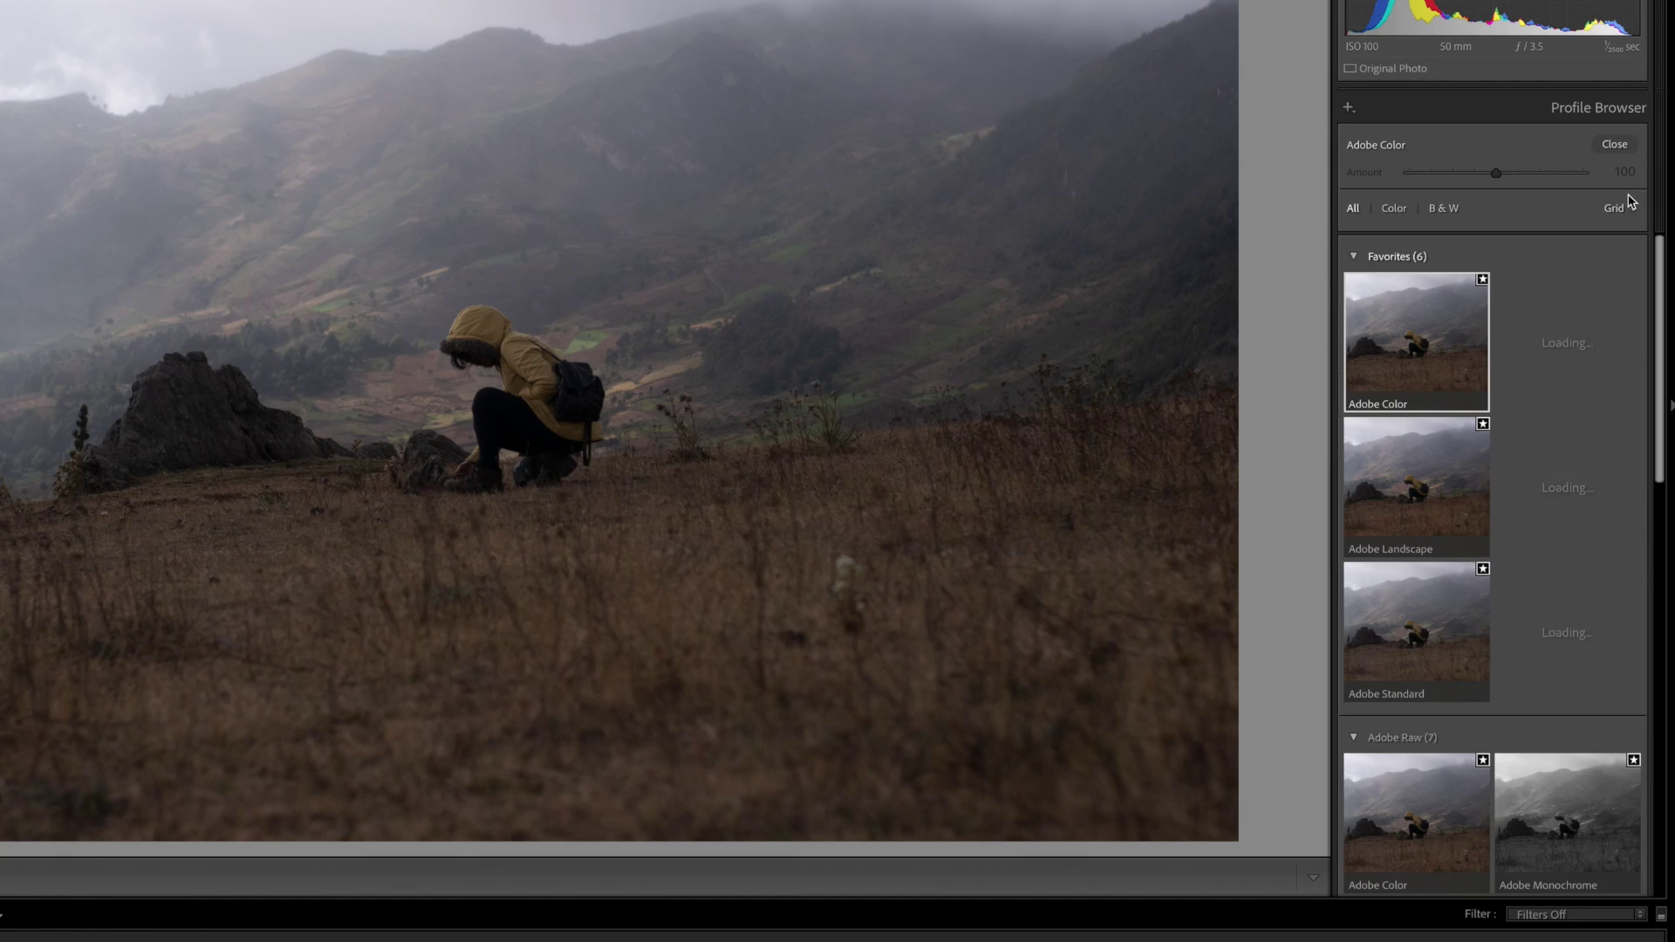
pyautogui.click(1354, 258)
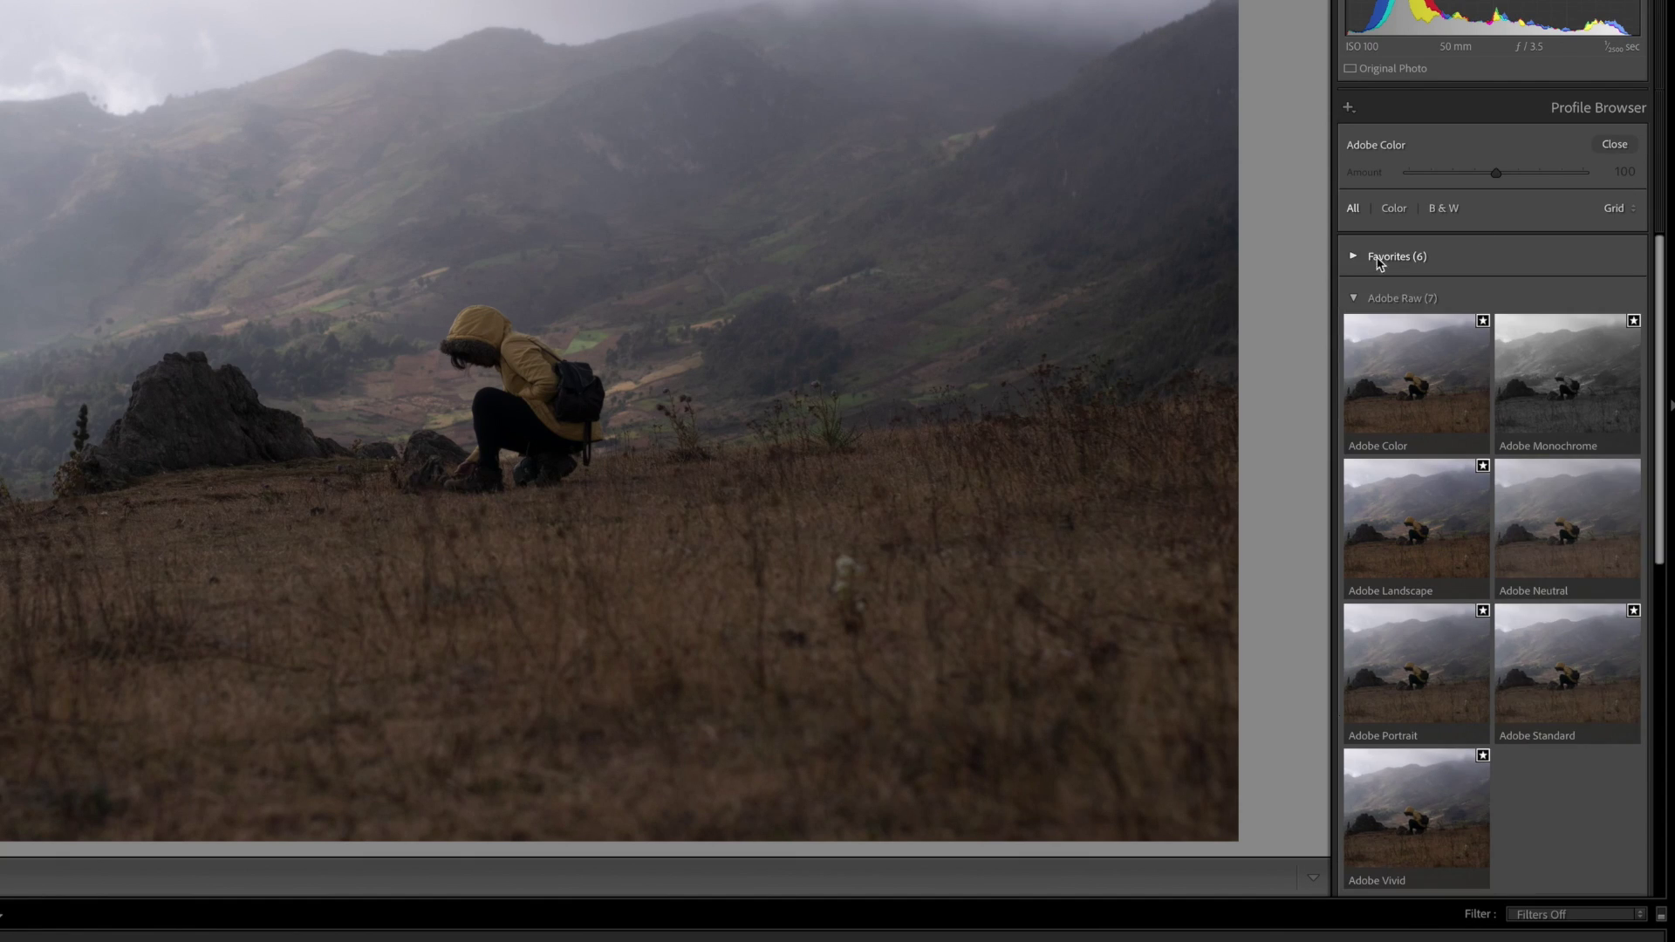
pyautogui.click(1355, 299)
pyautogui.click(1355, 323)
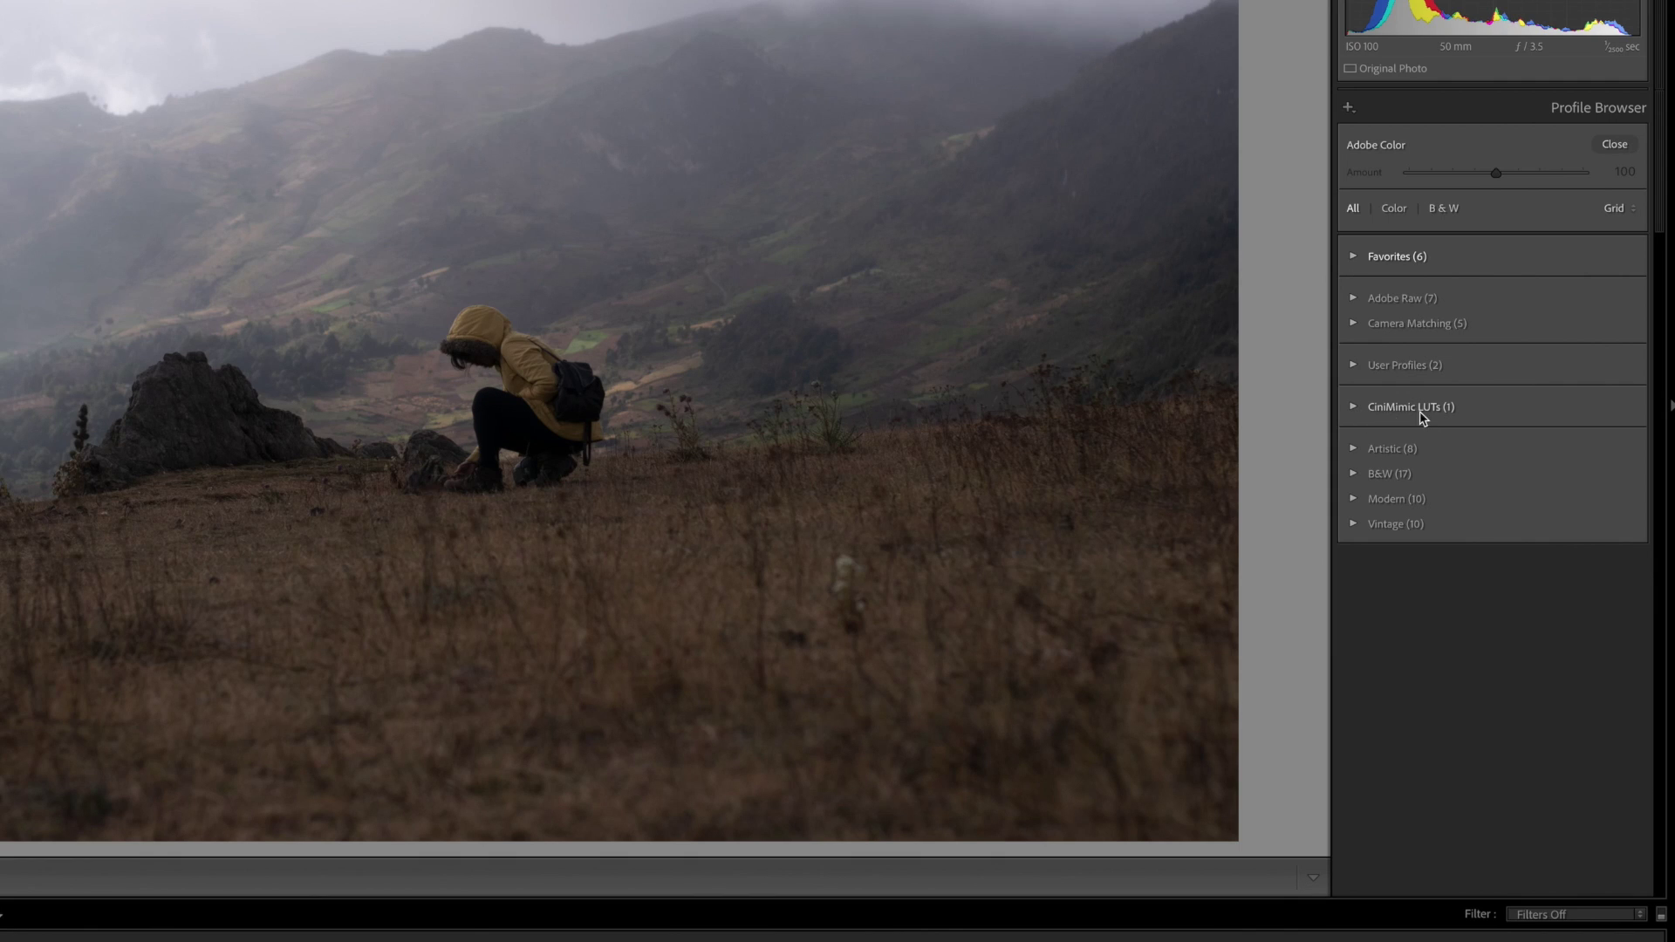
pyautogui.click(1355, 407)
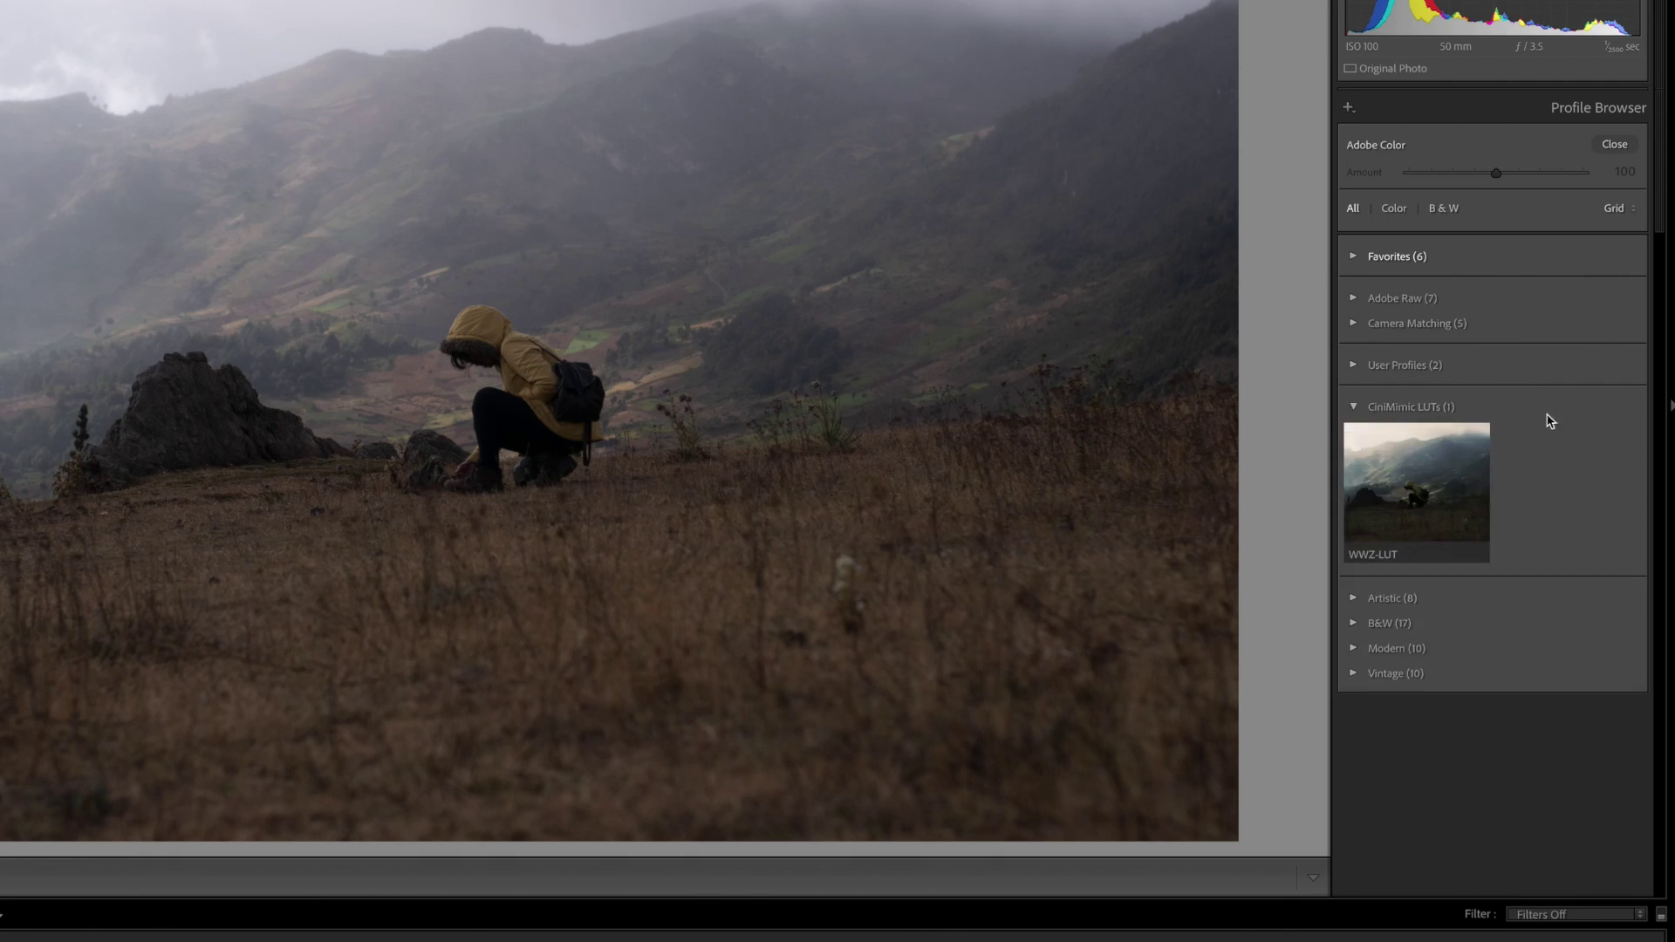
pyautogui.click(1444, 493)
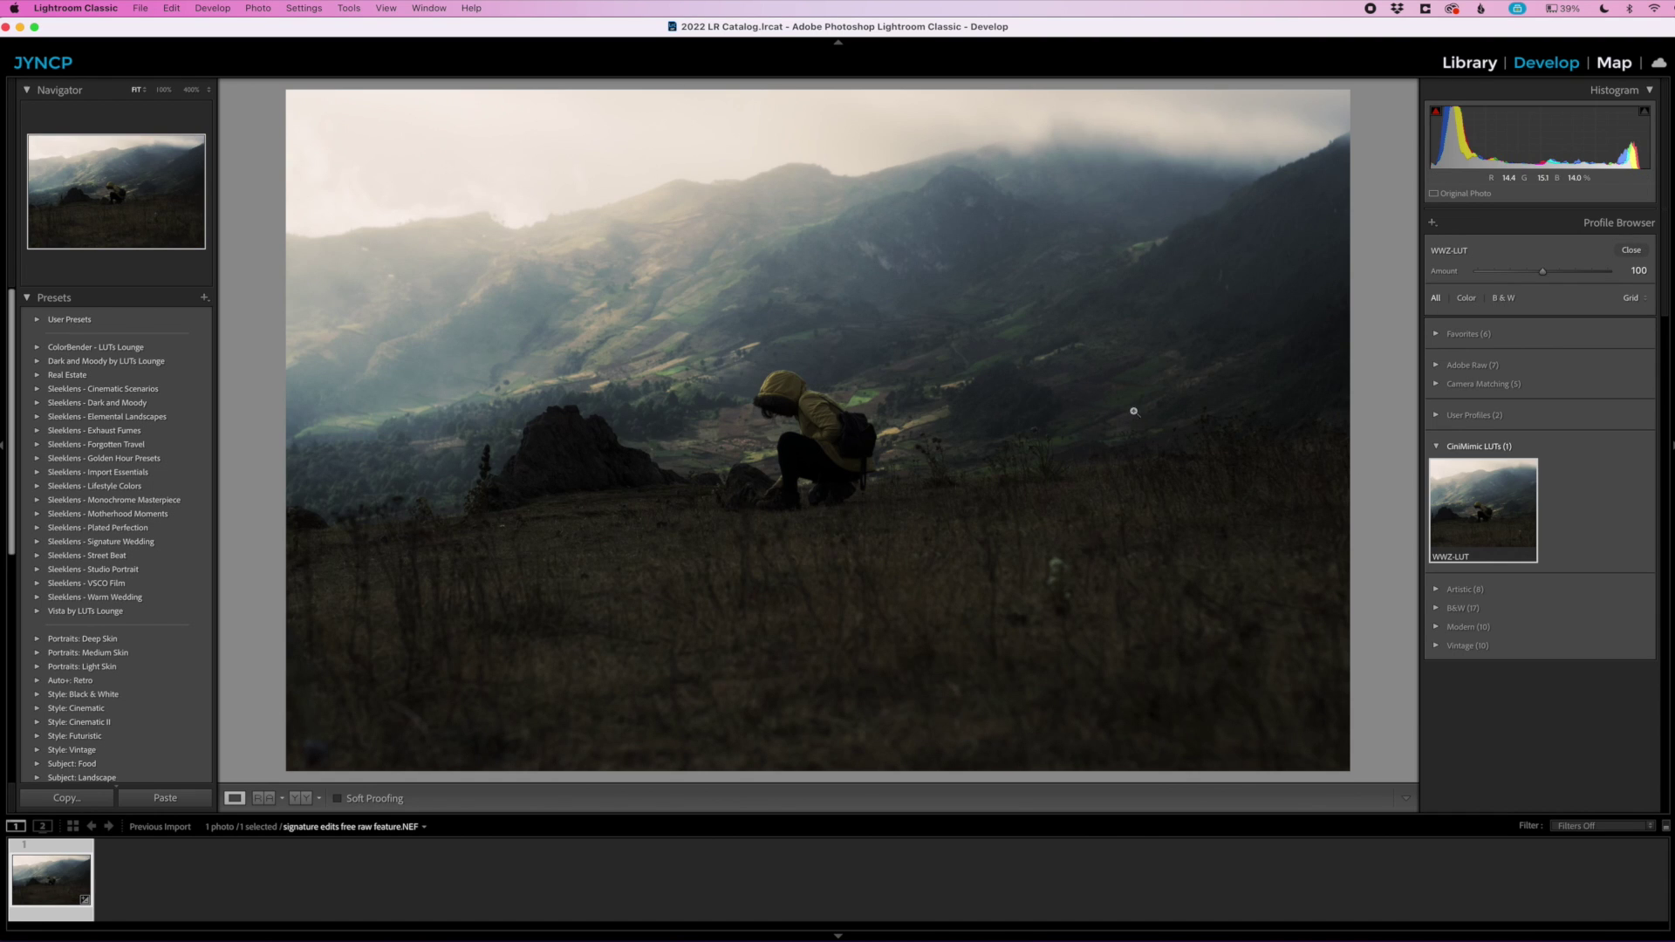